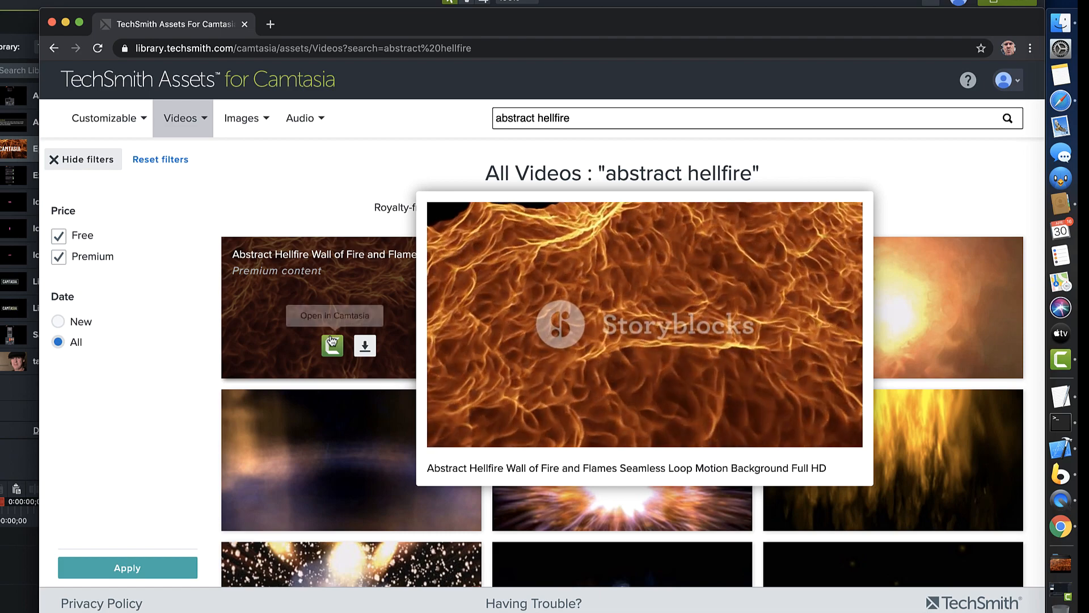
# - Open the Abstract Hellfire Wall of Fire video in Camtasia 2020 and place it on Track 2 at the timeline's start
pyautogui.moveTo(333, 349)
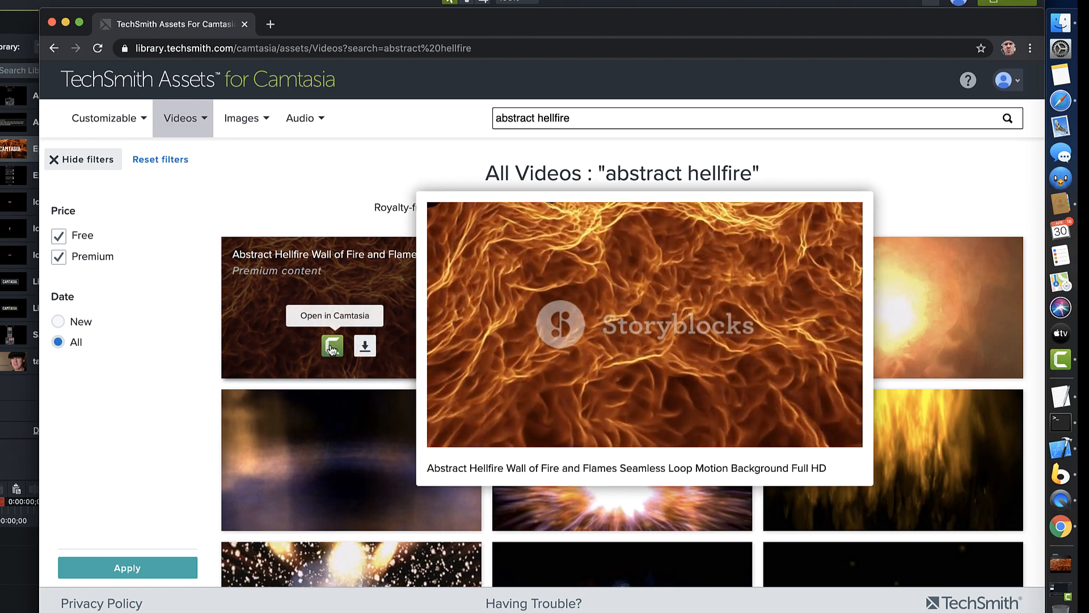
pyautogui.click(332, 347)
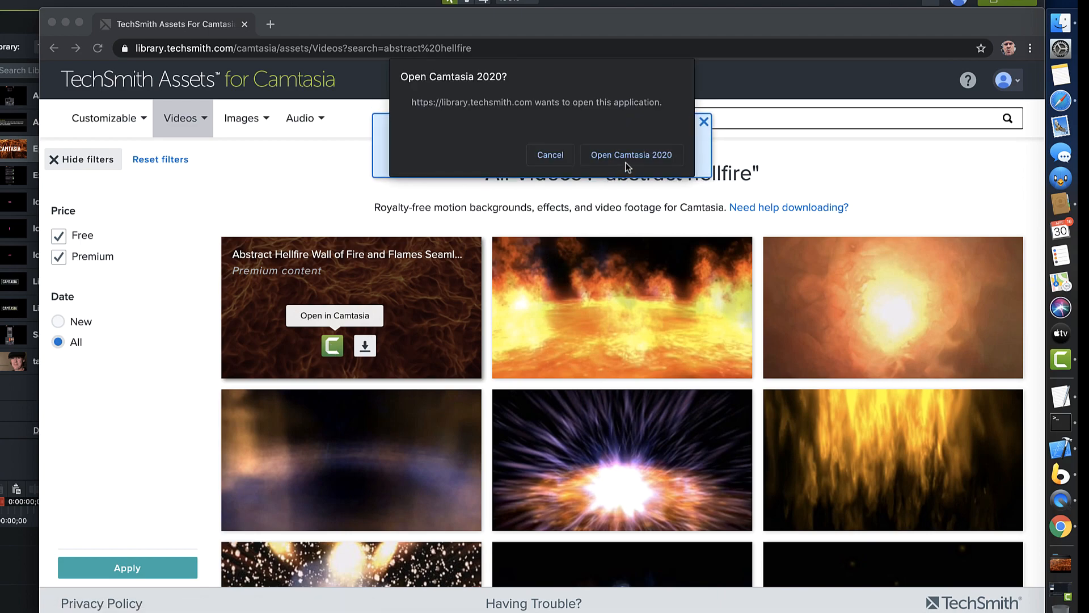
pyautogui.click(632, 154)
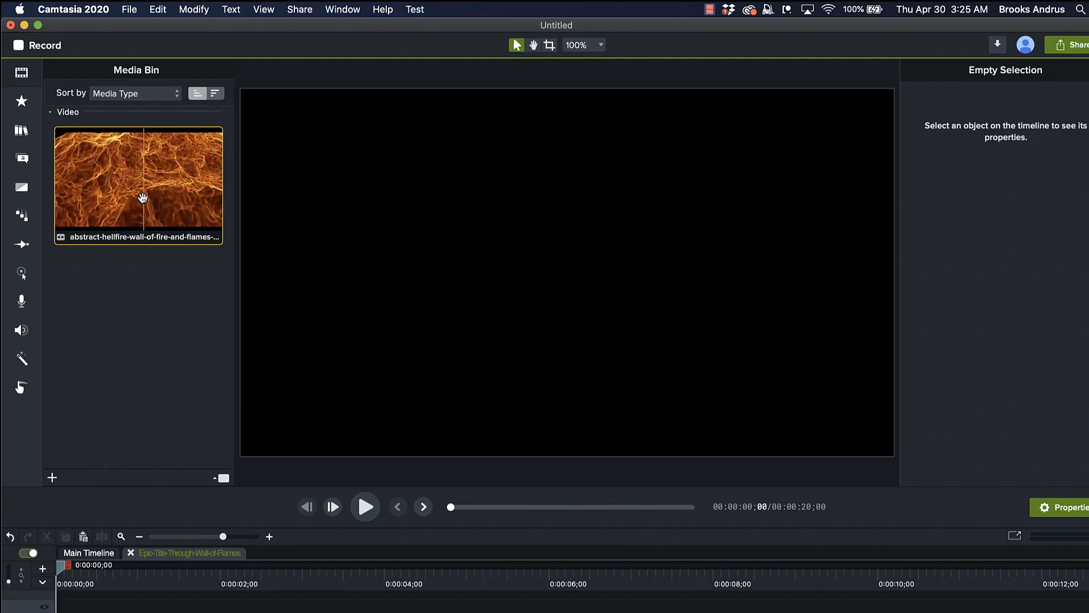
pyautogui.moveTo(141, 183); pyautogui.dragTo(105, 612)
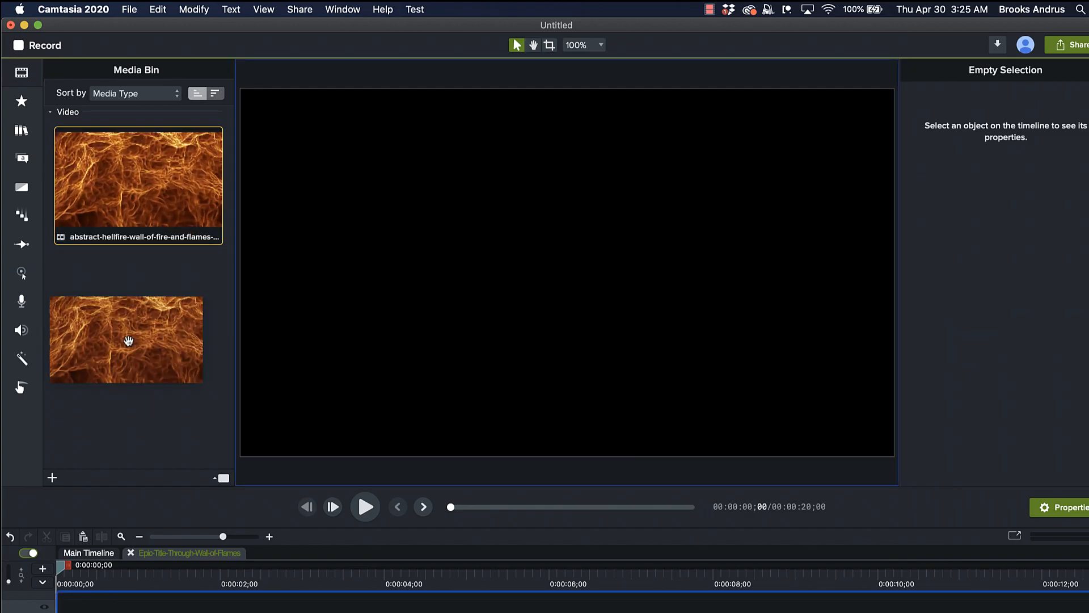
pyautogui.moveTo(309, 349); pyautogui.dragTo(238, 387)
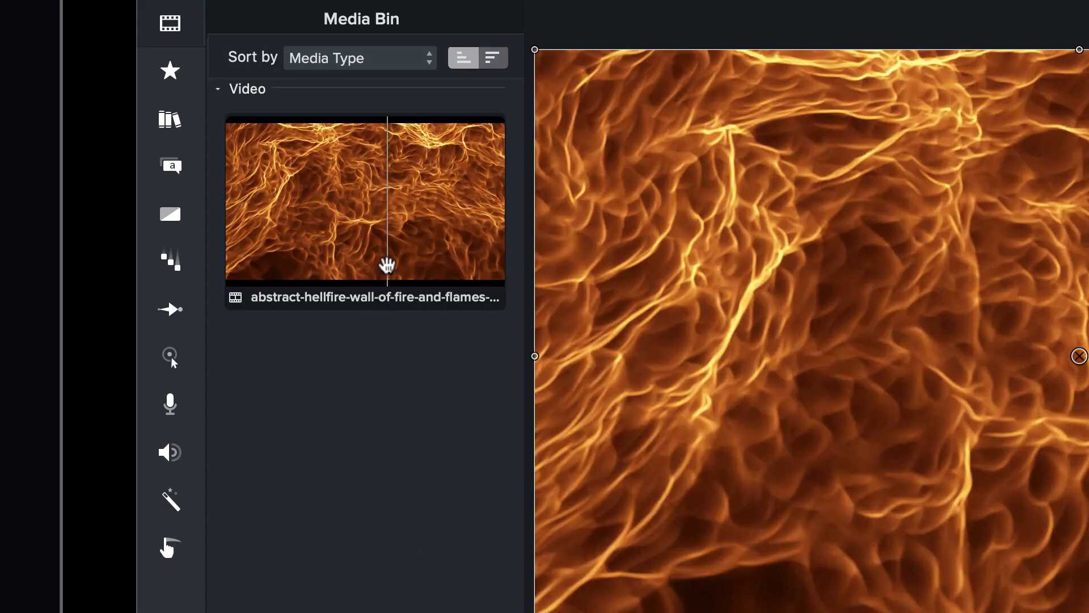
# - Examine the hellfire clip's media details, including its encoding, dimensions, duration and frame rate, and close them
pyautogui.rightClick(387, 264)
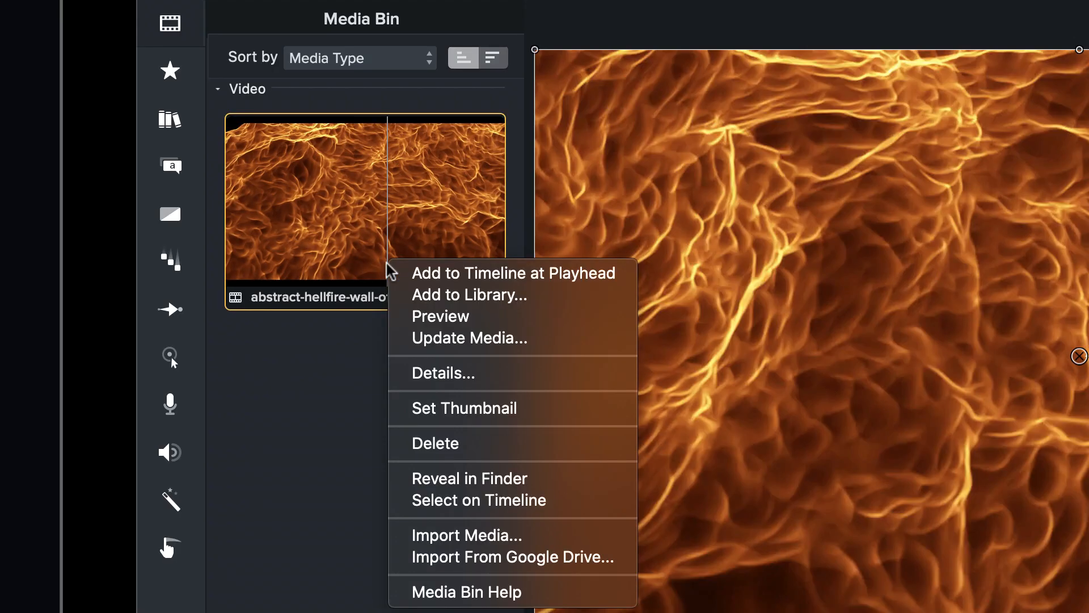
pyautogui.click(447, 374)
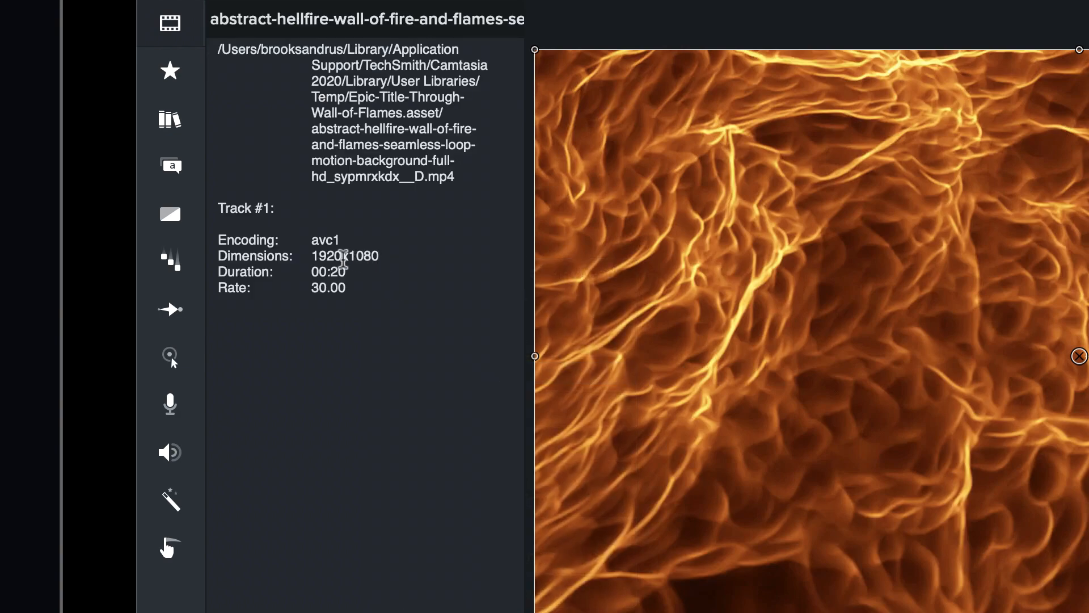
pyautogui.moveTo(313, 244); pyautogui.dragTo(341, 243)
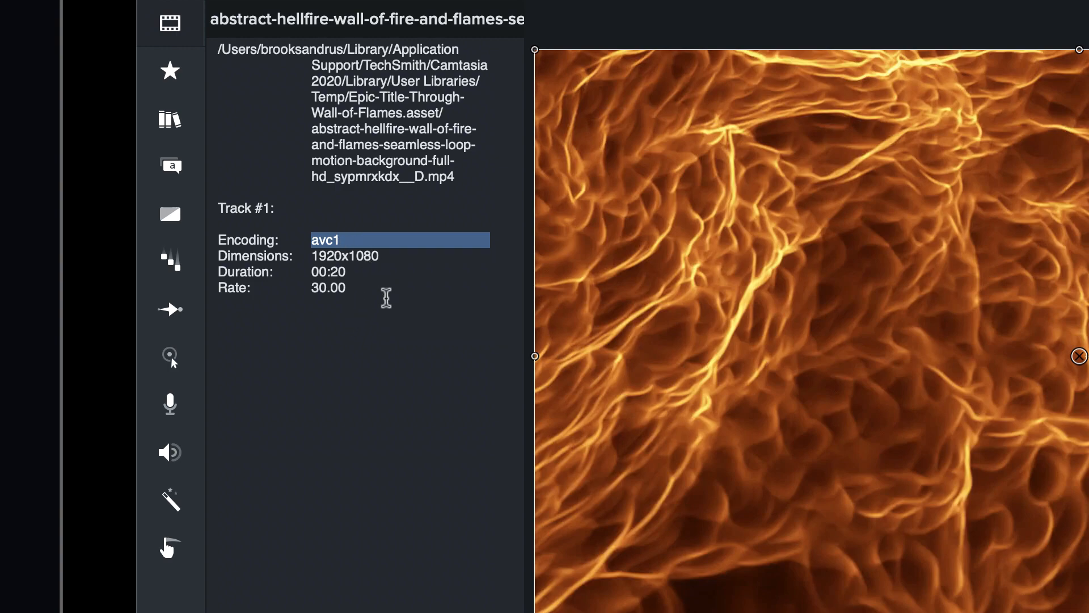
pyautogui.click(384, 300)
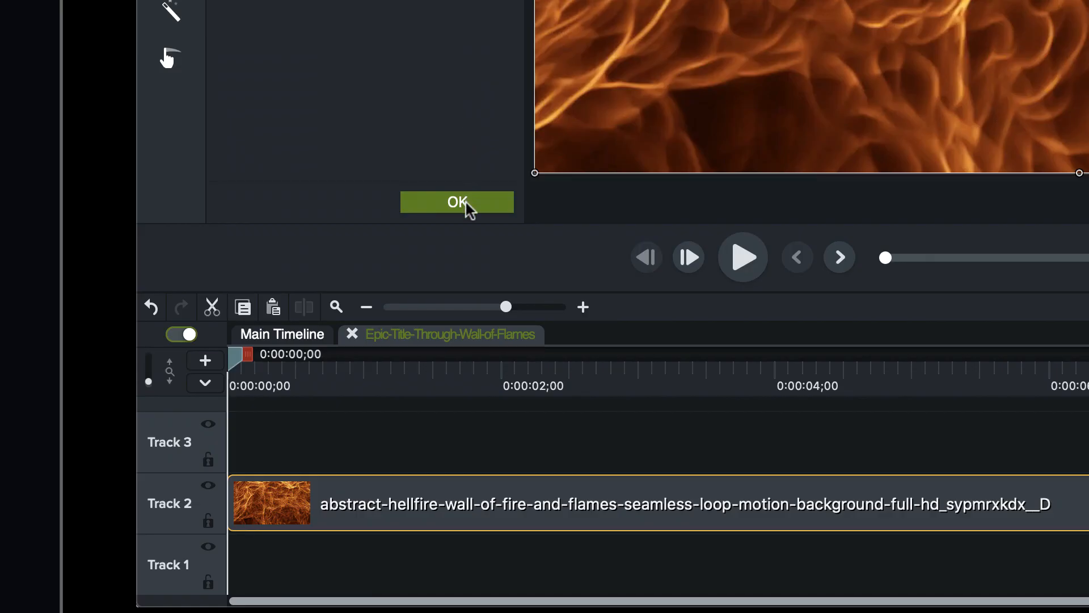
pyautogui.click(460, 204)
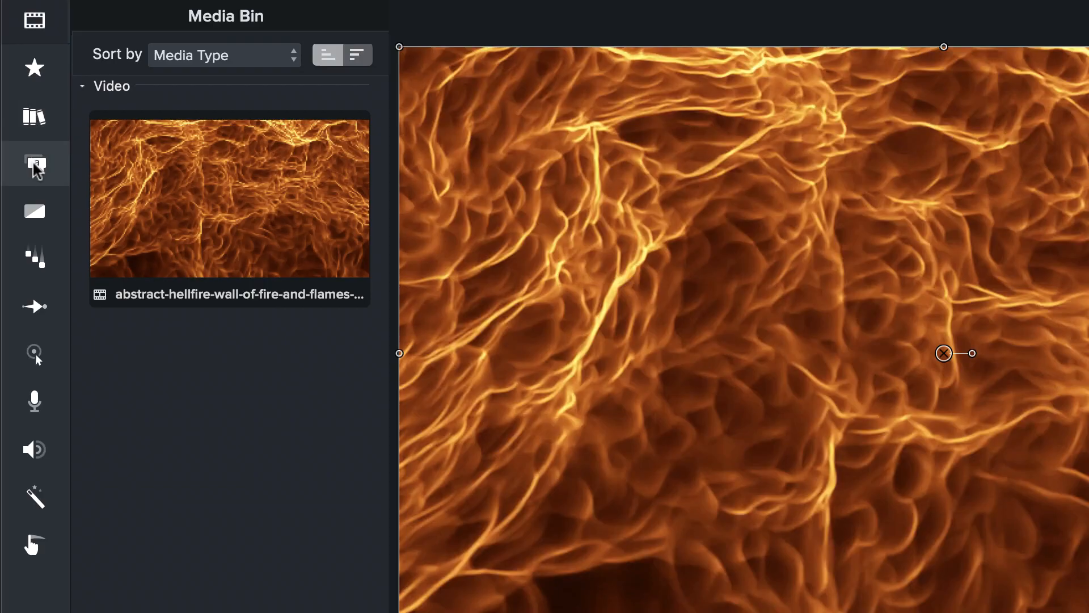
# - Add the first favorite ABC text callout on Track 3 at 0:00:00;00 and extend it to about 12 seconds
pyautogui.click(36, 168)
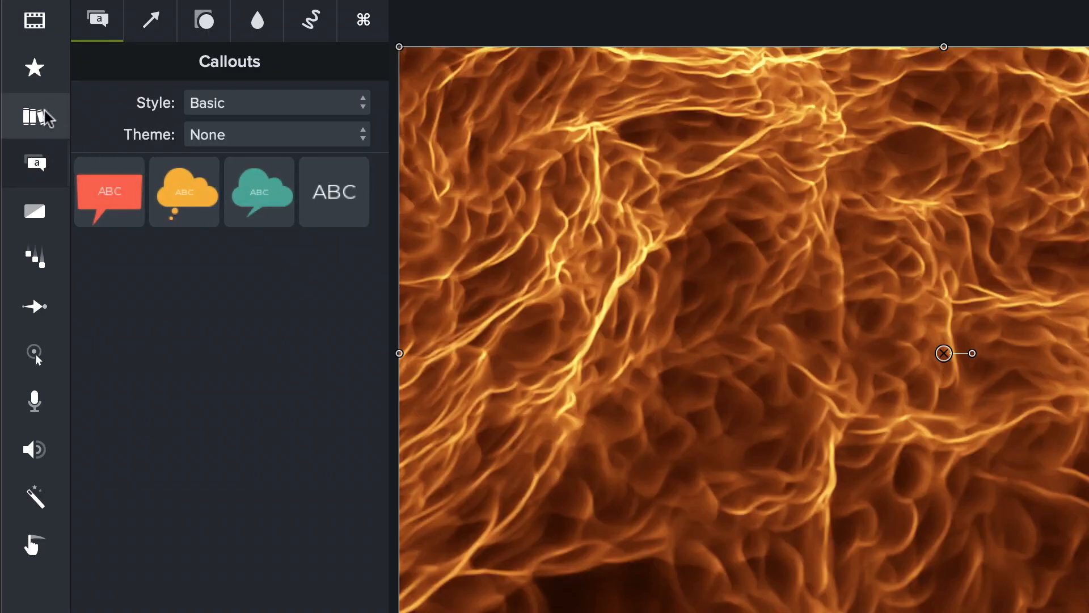
pyautogui.click(34, 67)
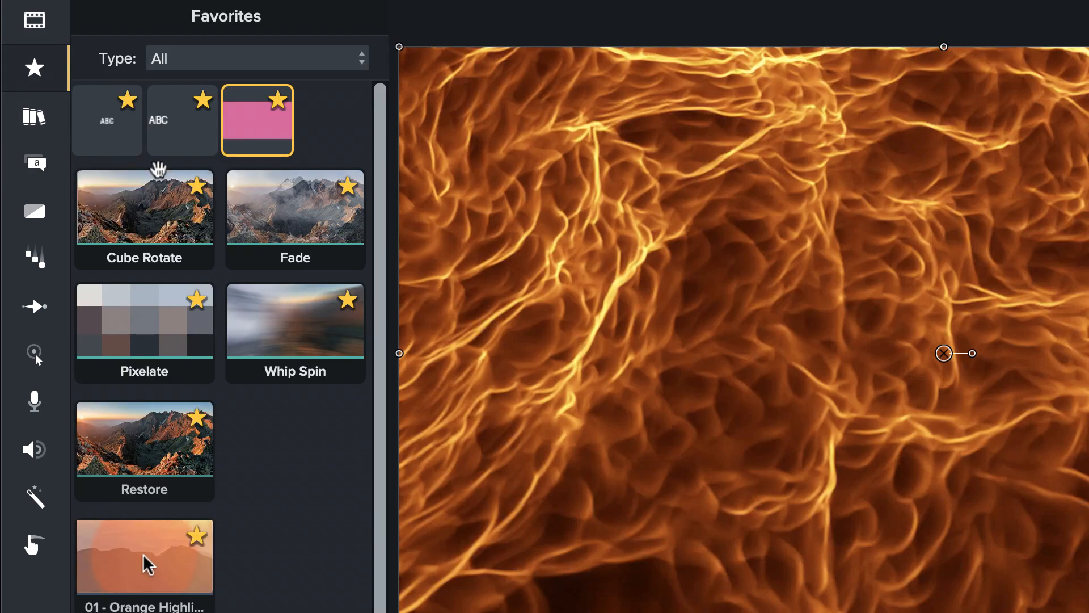
pyautogui.moveTo(111, 125); pyautogui.dragTo(80, 448)
pyautogui.moveTo(637, 454); pyautogui.dragTo(1059, 461)
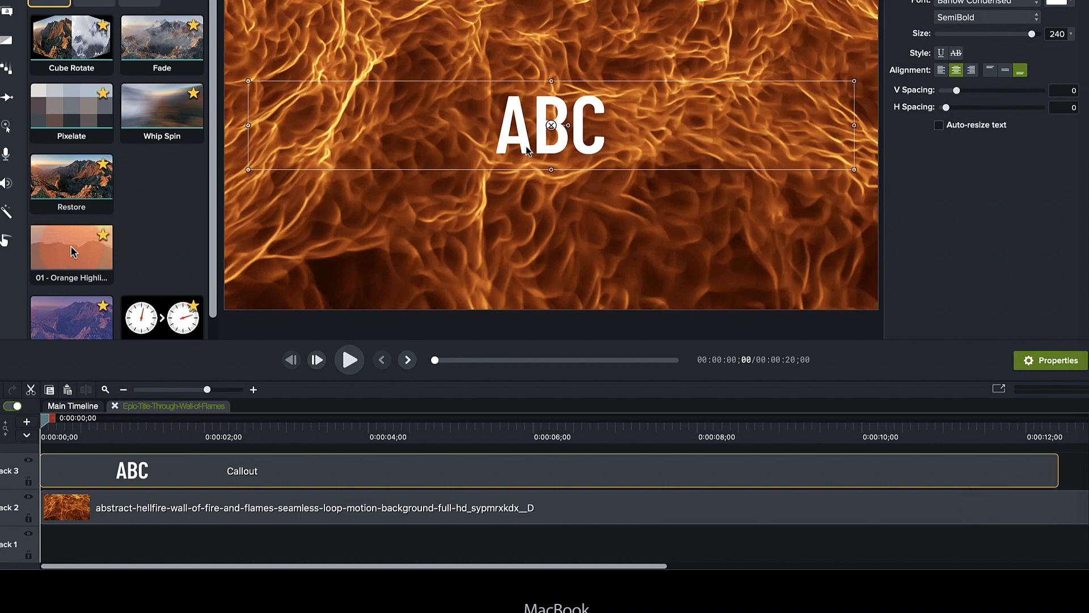
# - Replace the callout's placeholder text on the canvas with CAMTASIA
pyautogui.doubleClick(551, 126)
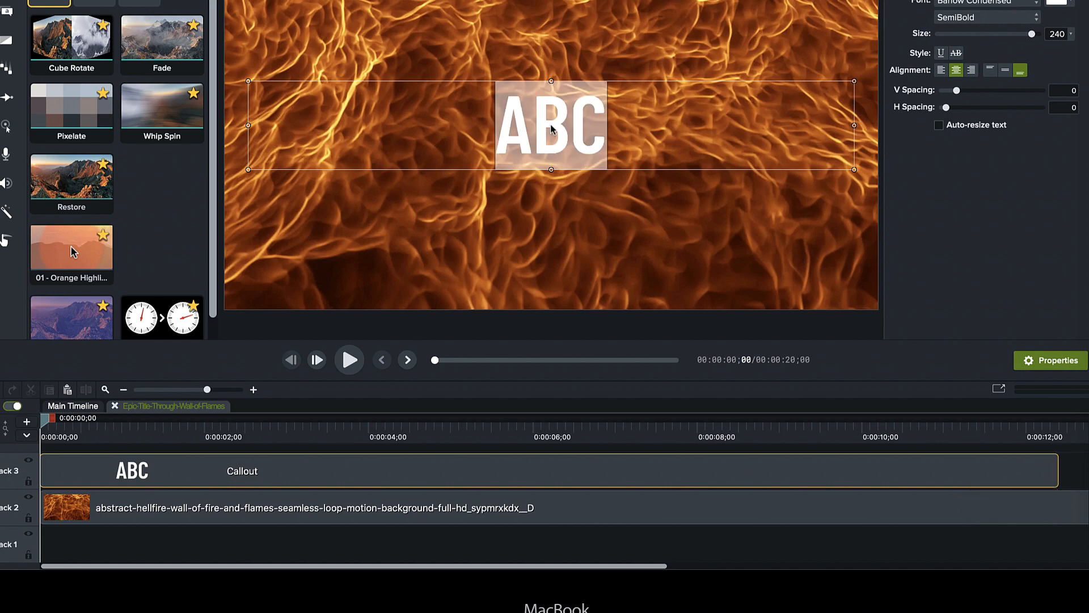
pyautogui.write('CAMTASIA')
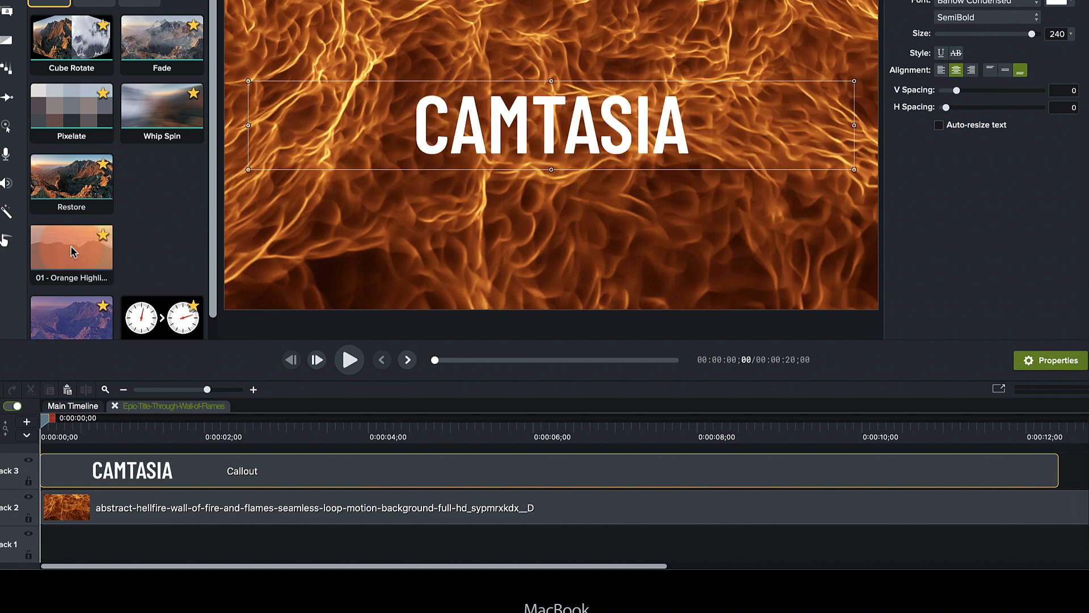
pyautogui.click(371, 467)
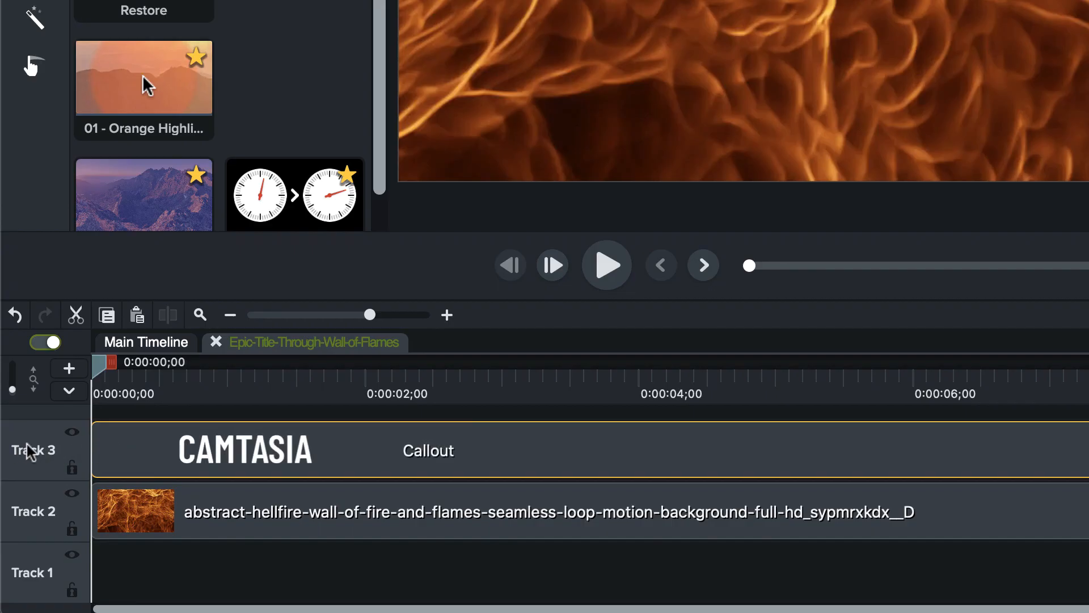
# - Duplicate the hellfire clip onto its own track and reorder the tracks so the CAMTASIA callout sits beneath both fire clips
pyautogui.moveTo(33, 450); pyautogui.dragTo(32, 543)
pyautogui.click(276, 458)
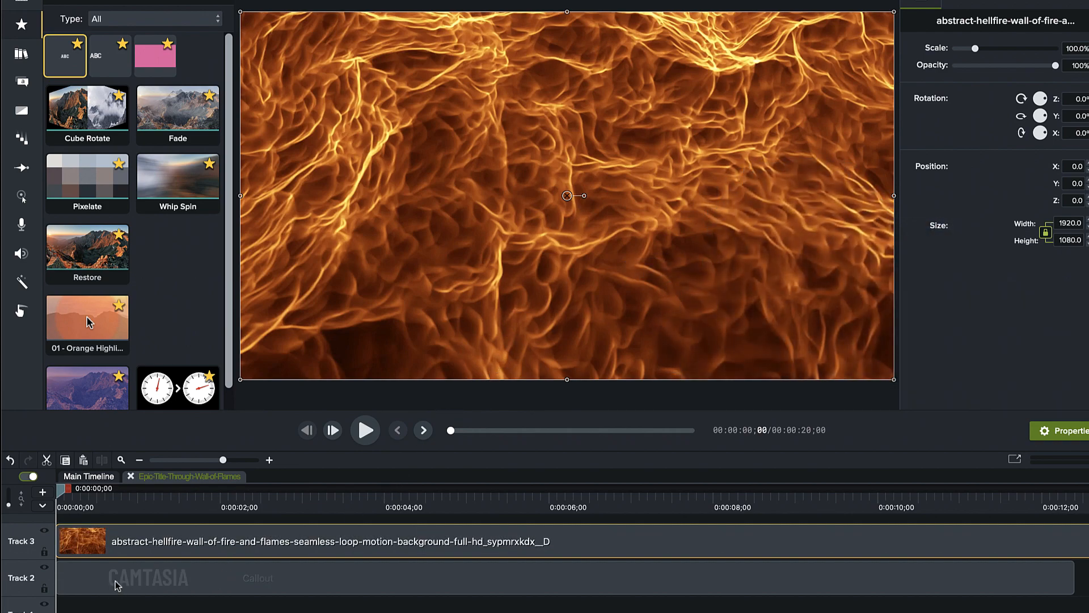
pyautogui.scroll(2, 116, 580)
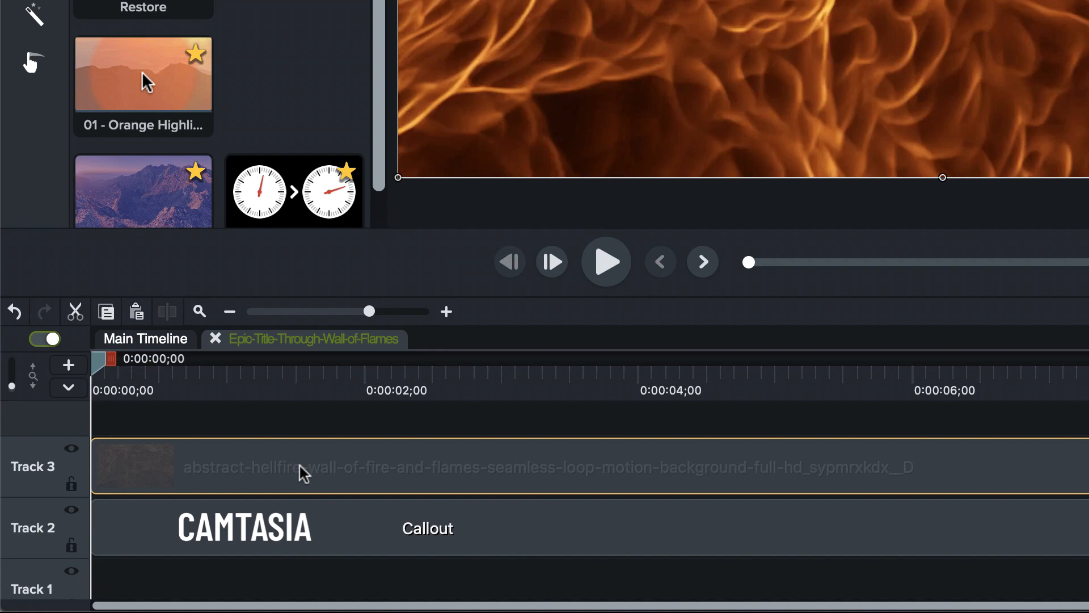
pyautogui.press('super+v')
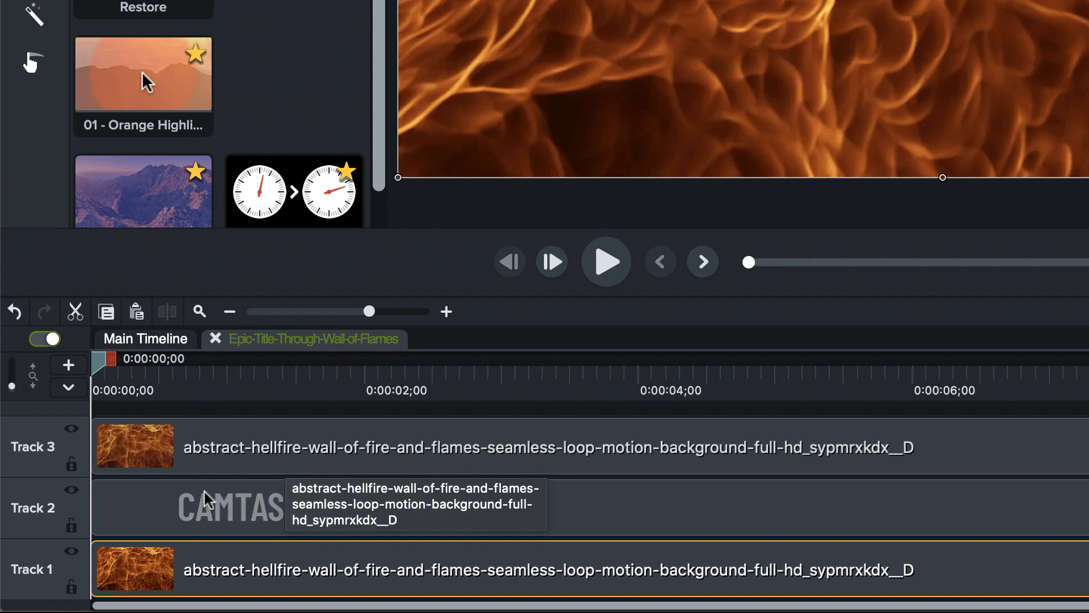
pyautogui.moveTo(36, 505); pyautogui.dragTo(37, 590)
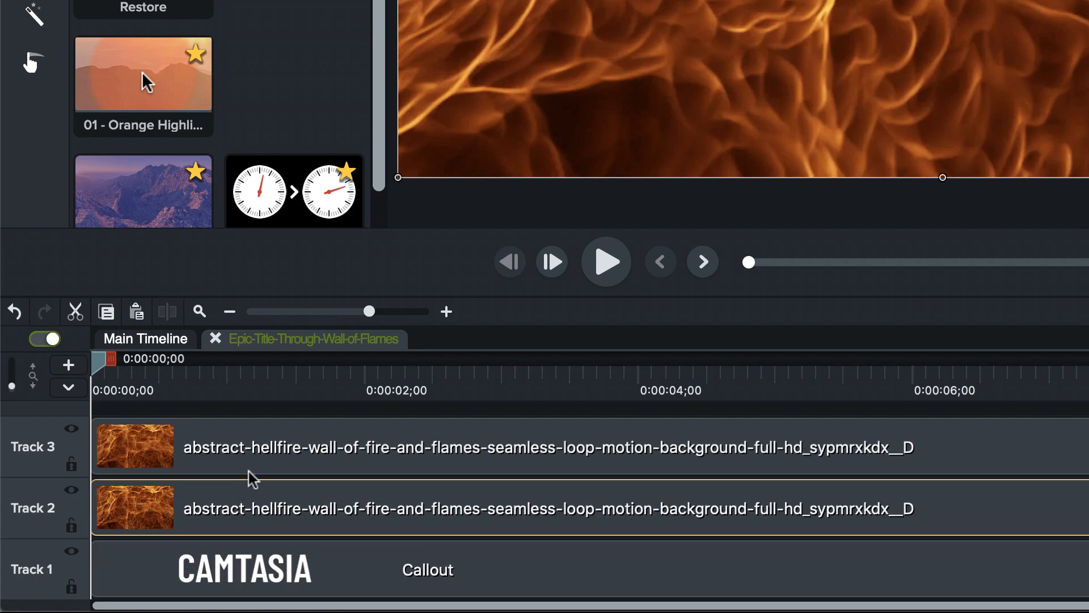
# - Set the track matte mode of Track 3, holding the upper hellfire clip, to Luminosity
pyautogui.click(287, 455)
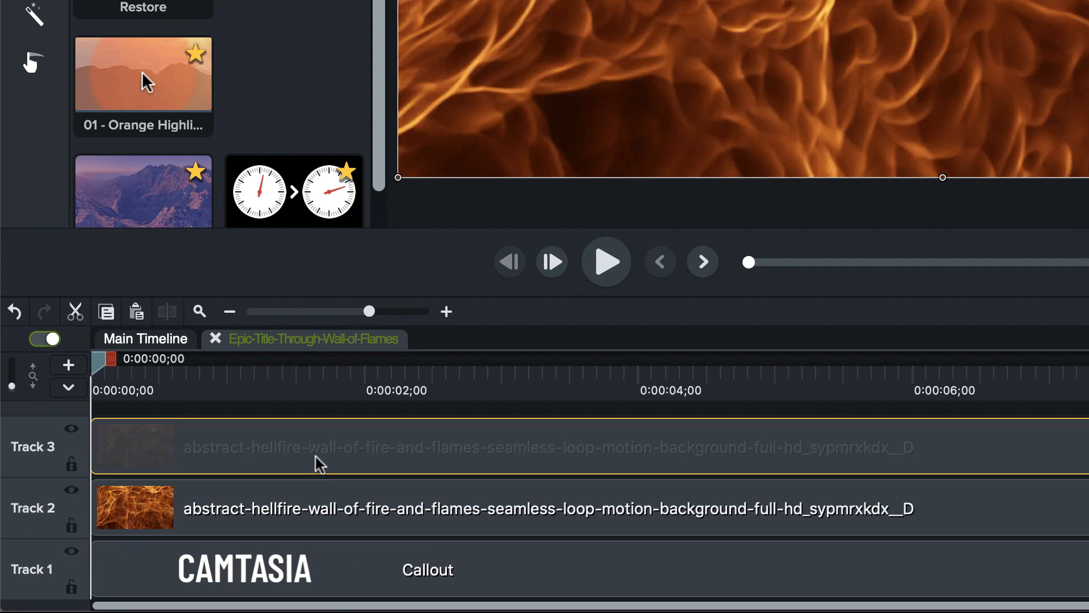
pyautogui.click(71, 432)
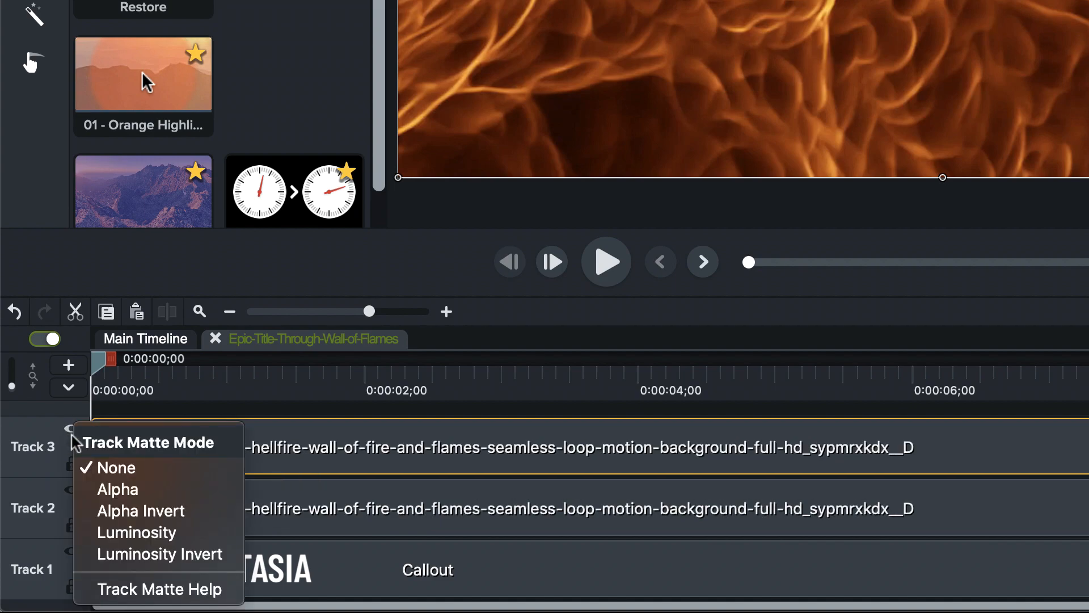
pyautogui.click(121, 533)
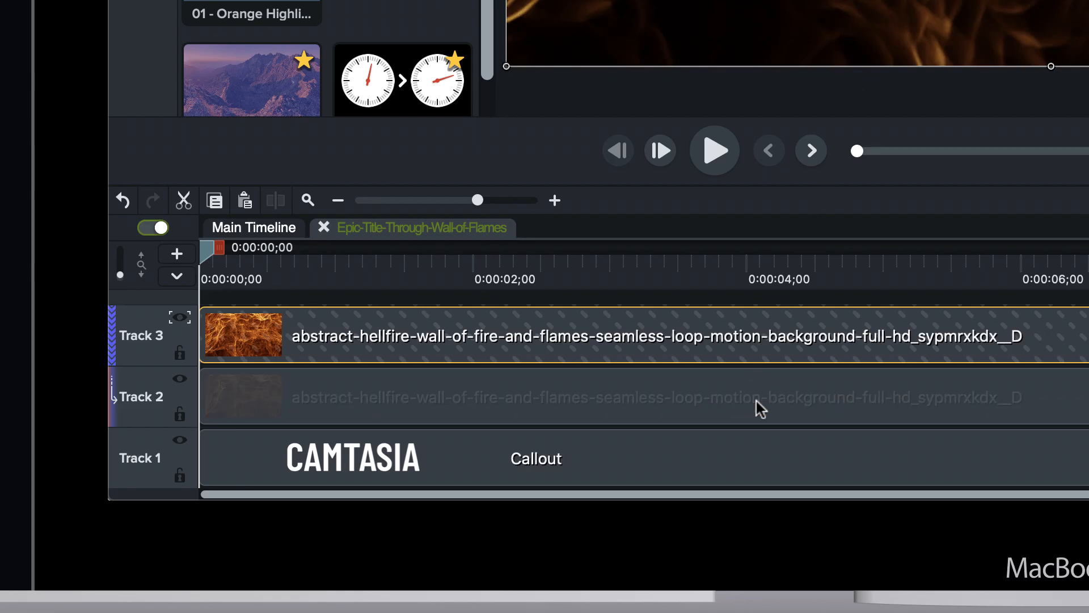
# - Group the two hellfire clips and set the emptied Track 3's matte mode to None
pyautogui.click(755, 404)
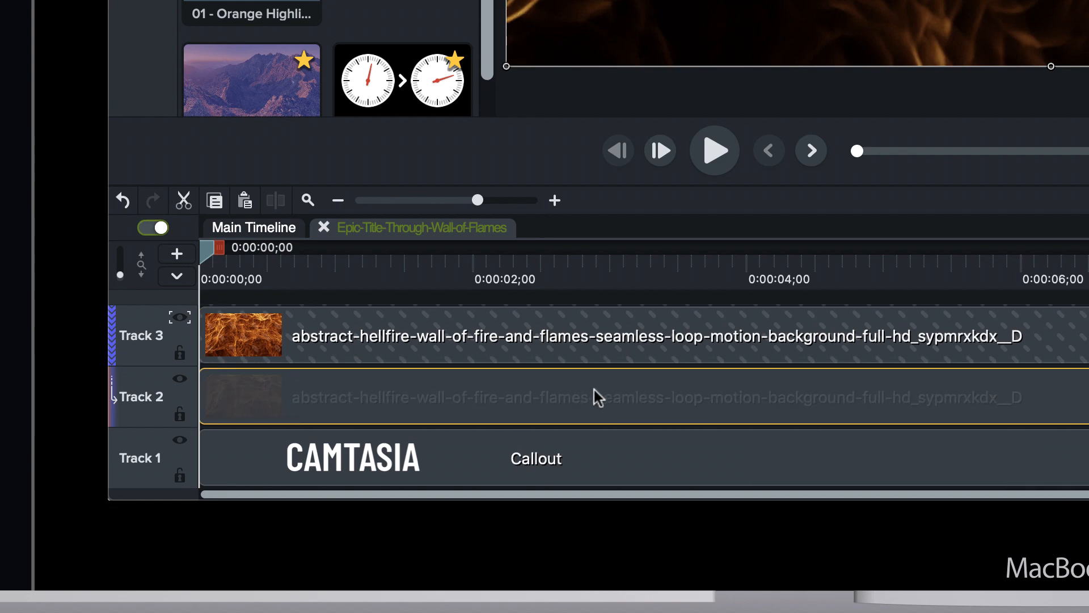
pyautogui.click(570, 334)
pyautogui.keyDown('super'); pyautogui.click(571, 372); pyautogui.keyUp('super')
pyautogui.press('super+g')
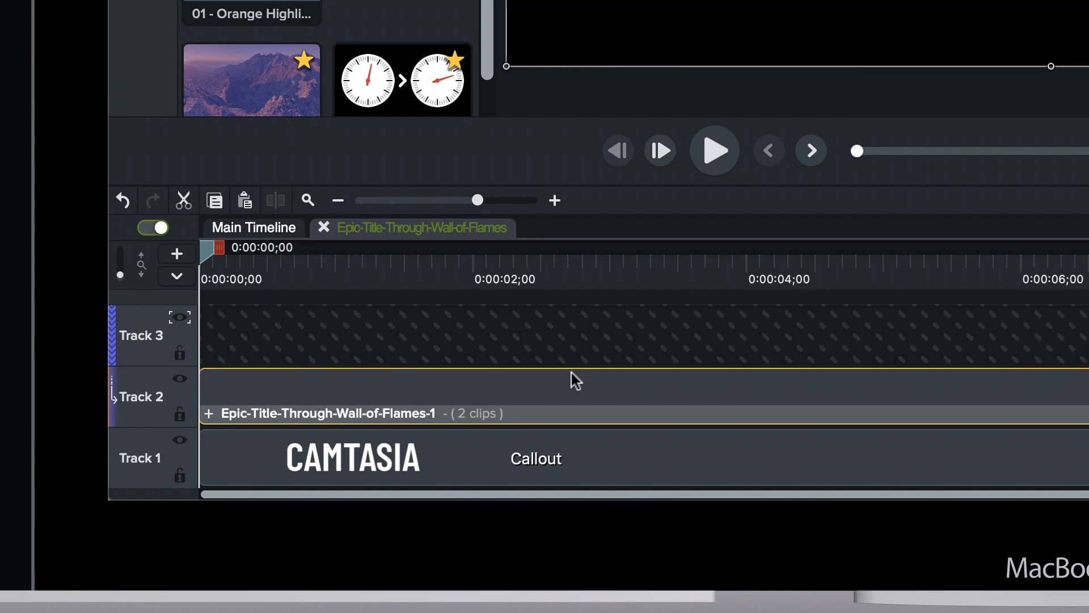
pyautogui.click(178, 316)
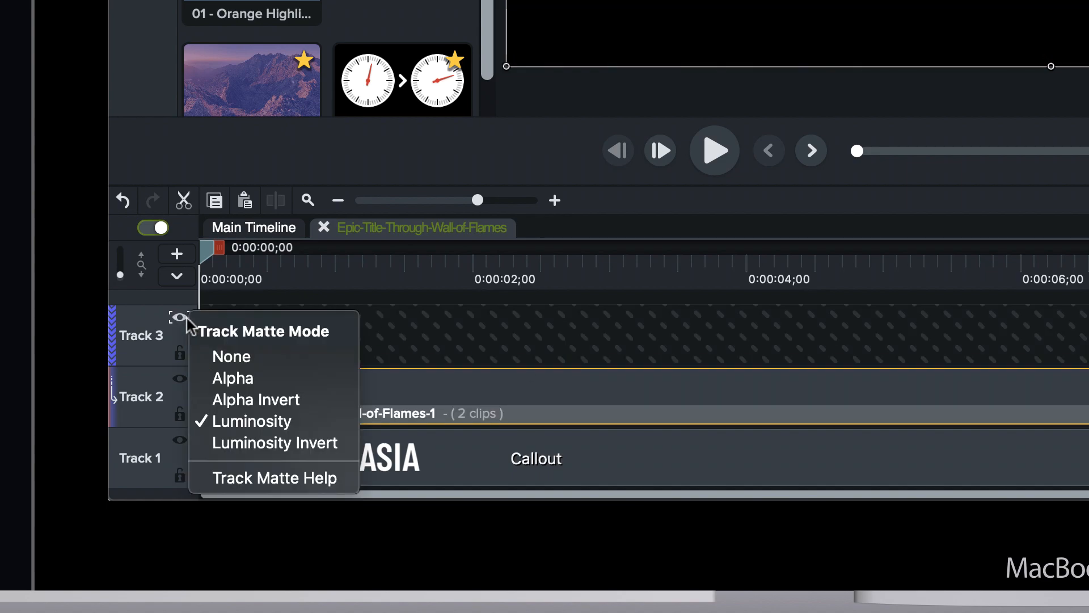
pyautogui.click(224, 358)
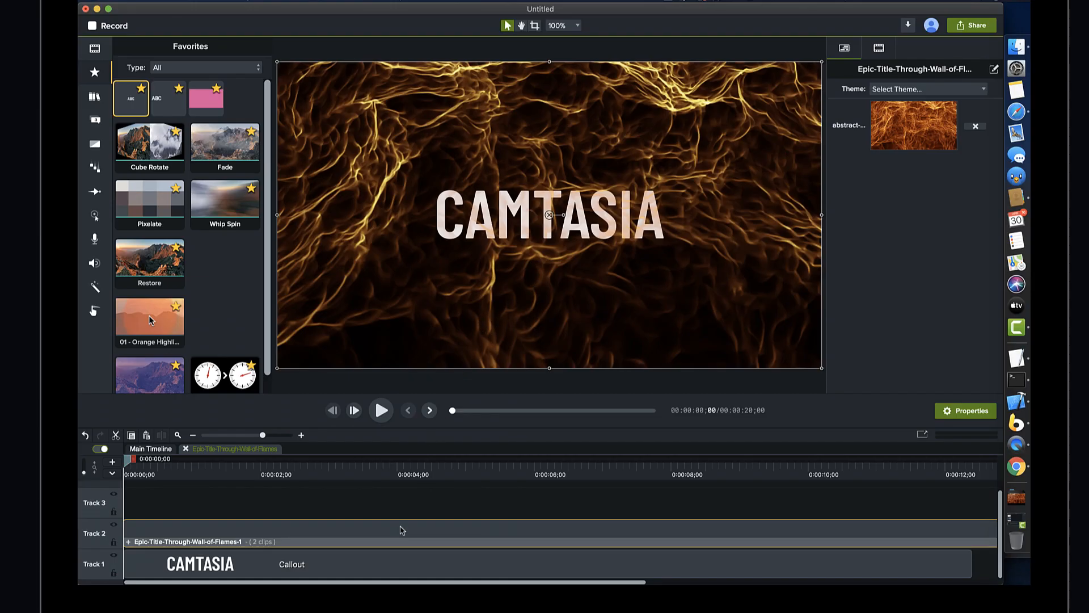
# - Open the hellfire group and apply the Color Adjustment visual effect to its upper matte clip
pyautogui.doubleClick(397, 541)
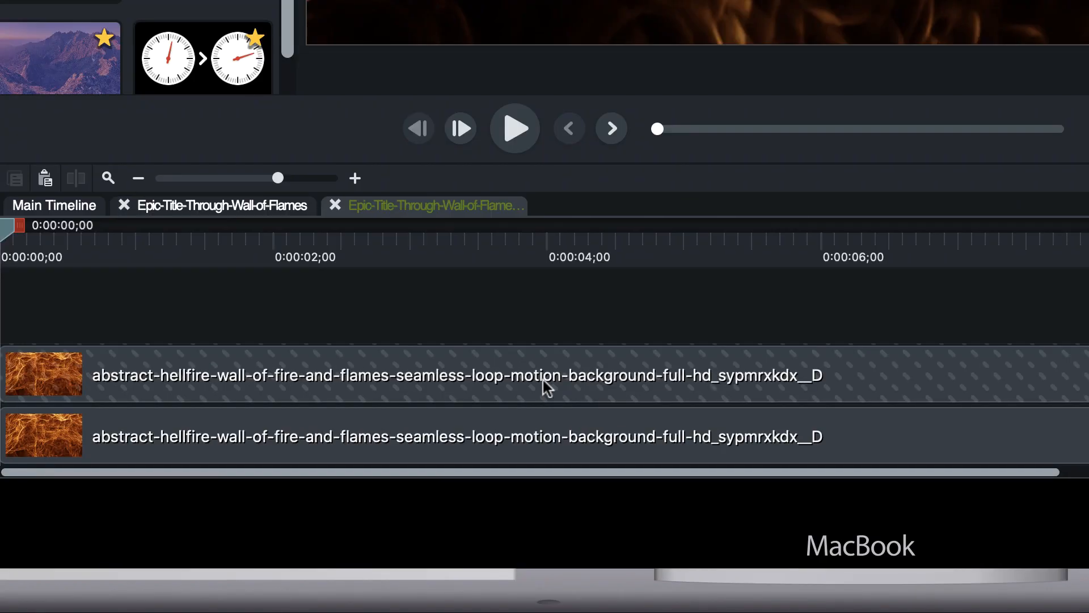
pyautogui.click(514, 377)
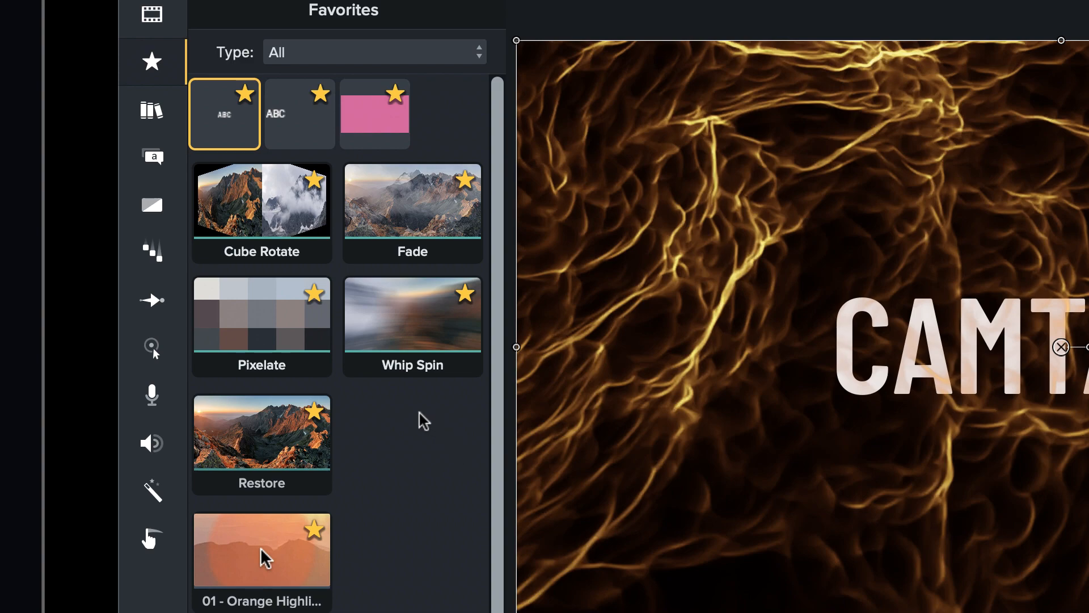
pyautogui.click(160, 502)
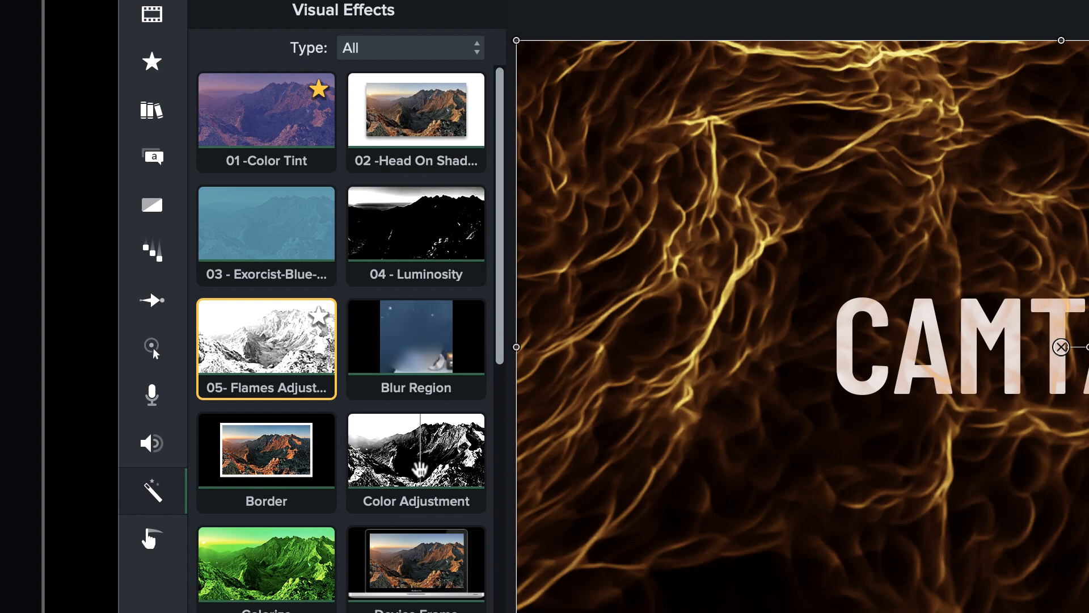
pyautogui.moveTo(420, 469); pyautogui.dragTo(404, 488)
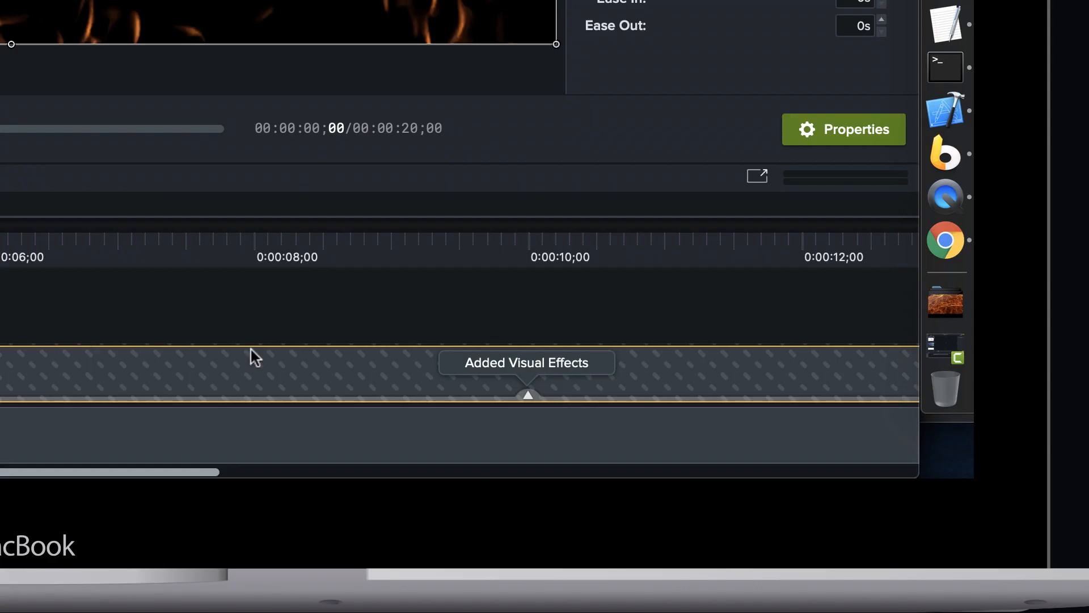
# - Set the matte clip's Color Adjustment to brightness +100 and contrast +177
pyautogui.click(525, 395)
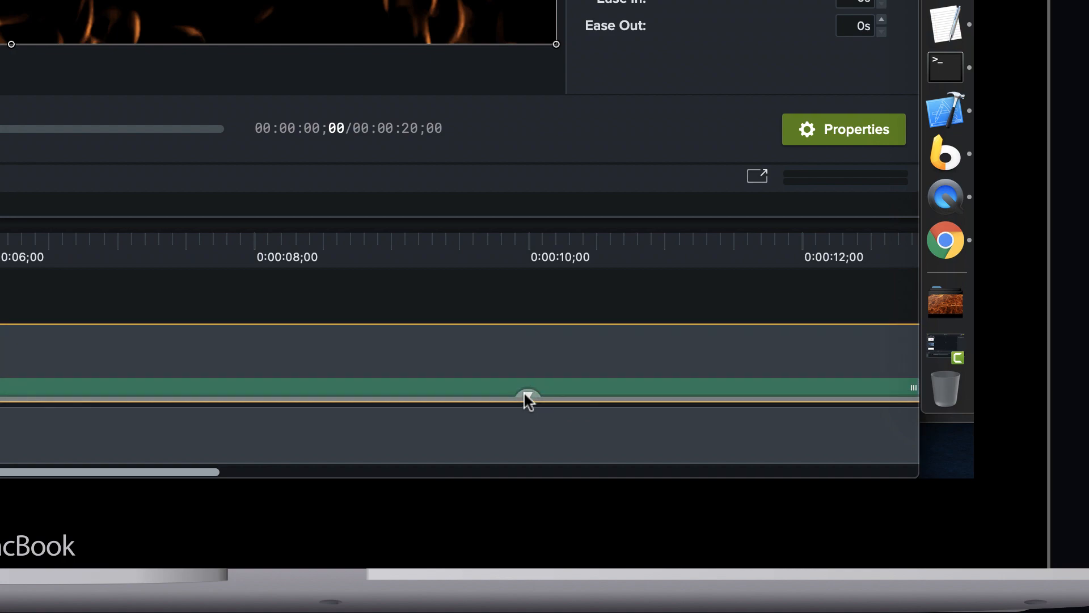
pyautogui.click(551, 381)
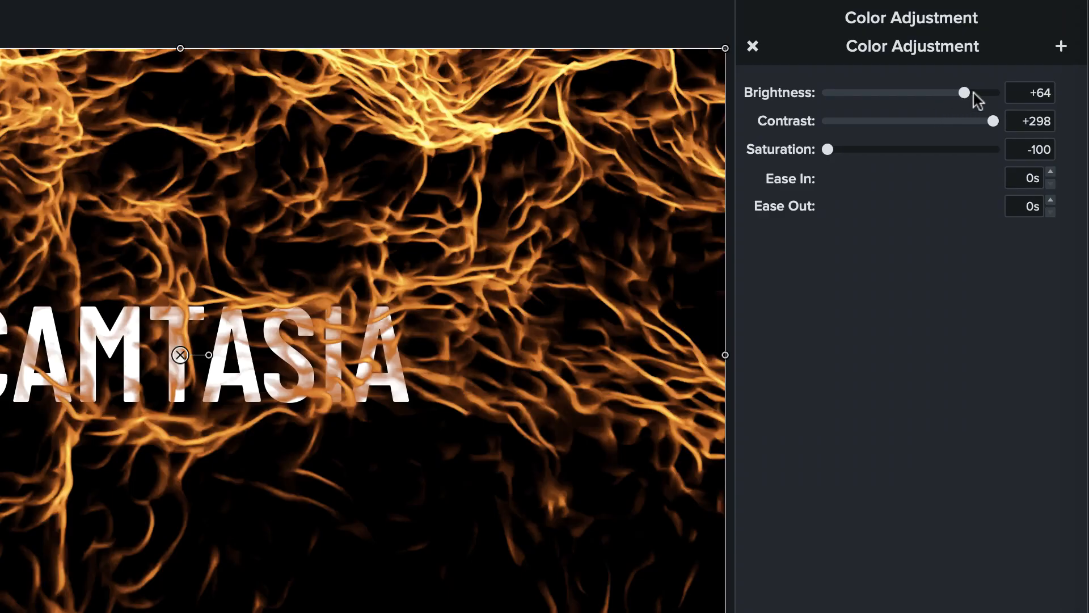
pyautogui.moveTo(963, 91); pyautogui.dragTo(1006, 90)
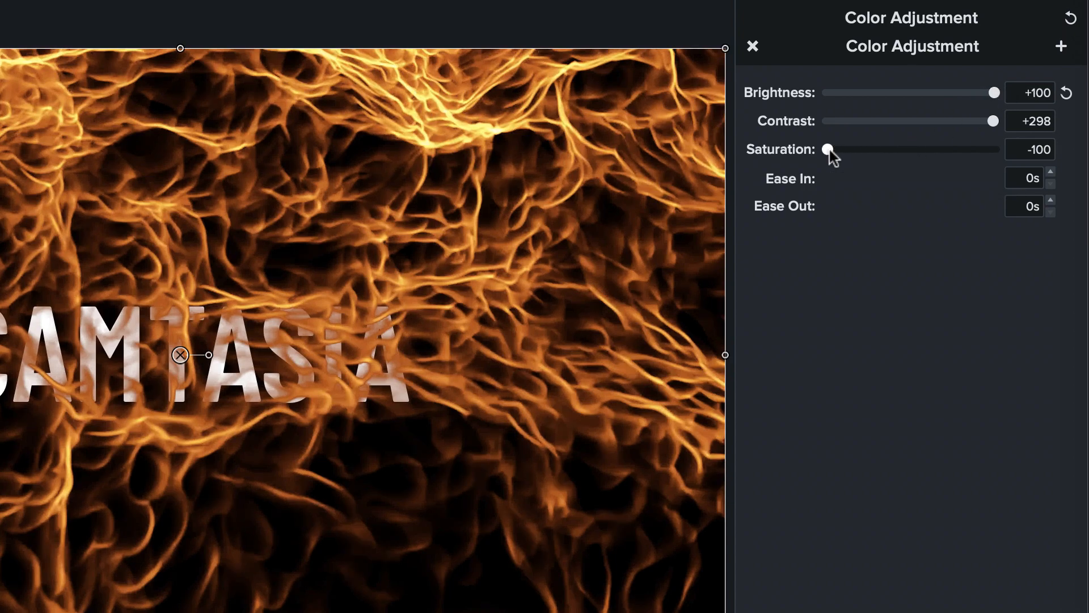
pyautogui.moveTo(997, 121); pyautogui.dragTo(939, 124)
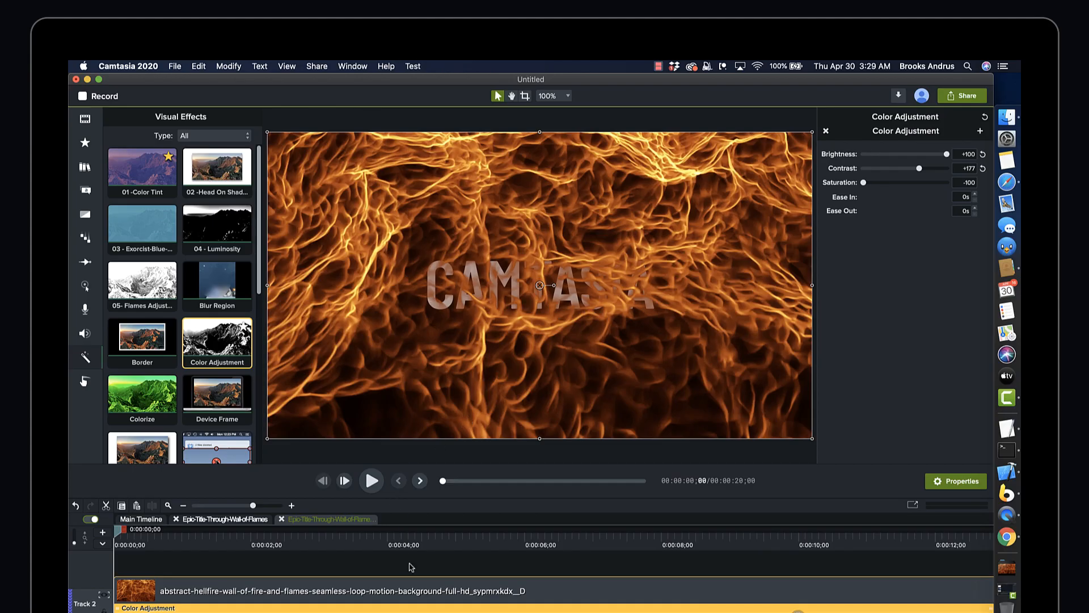
# - Close the nested hellfire group and move its track up one level, leaving an empty track above the CAMTASIA callout
pyautogui.click(426, 564)
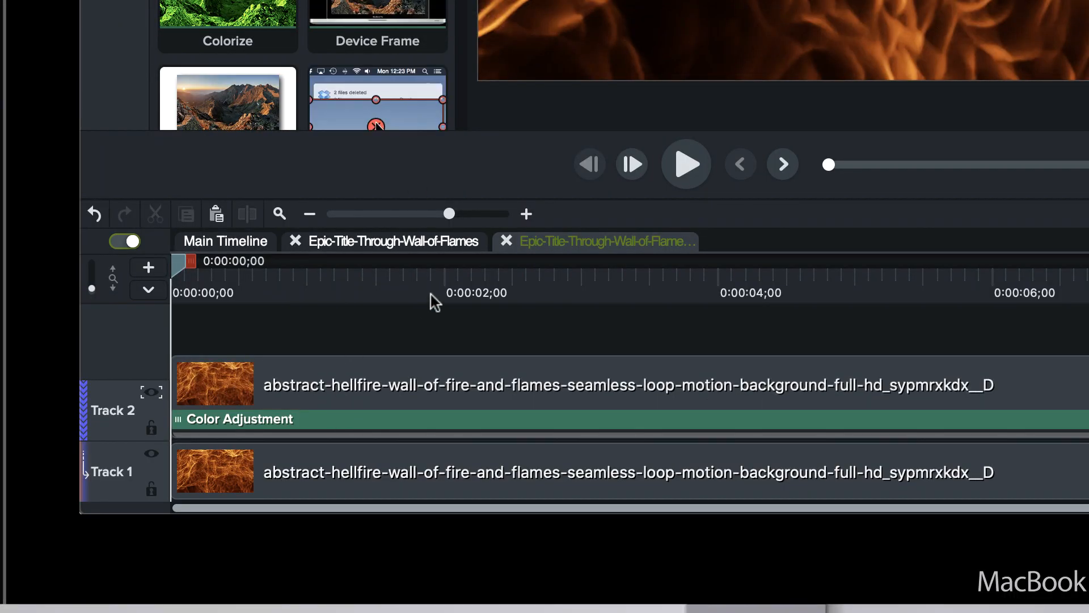
pyautogui.click(505, 241)
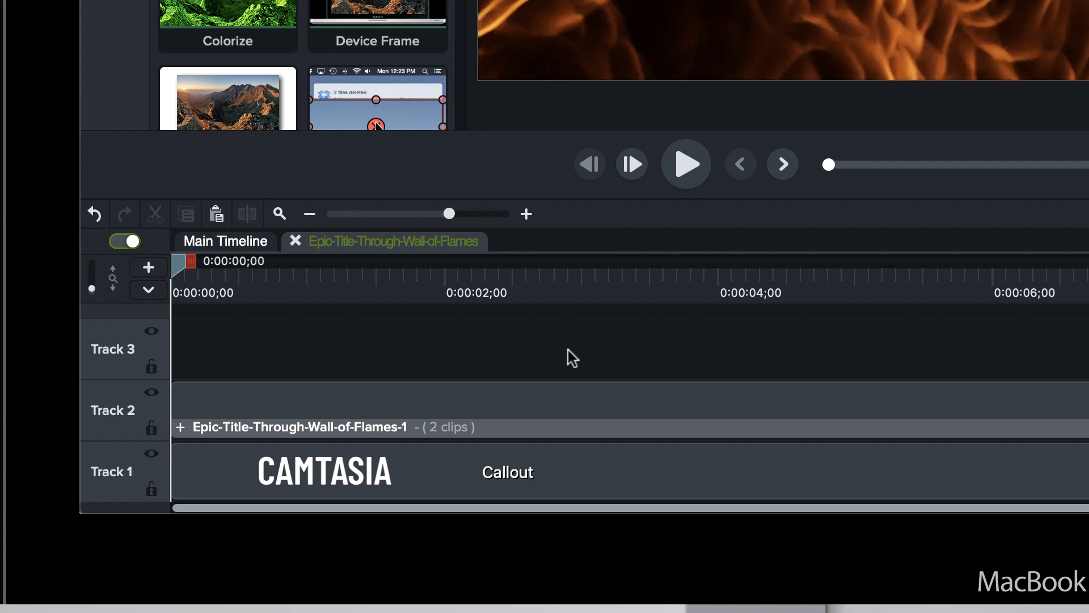
pyautogui.click(644, 420)
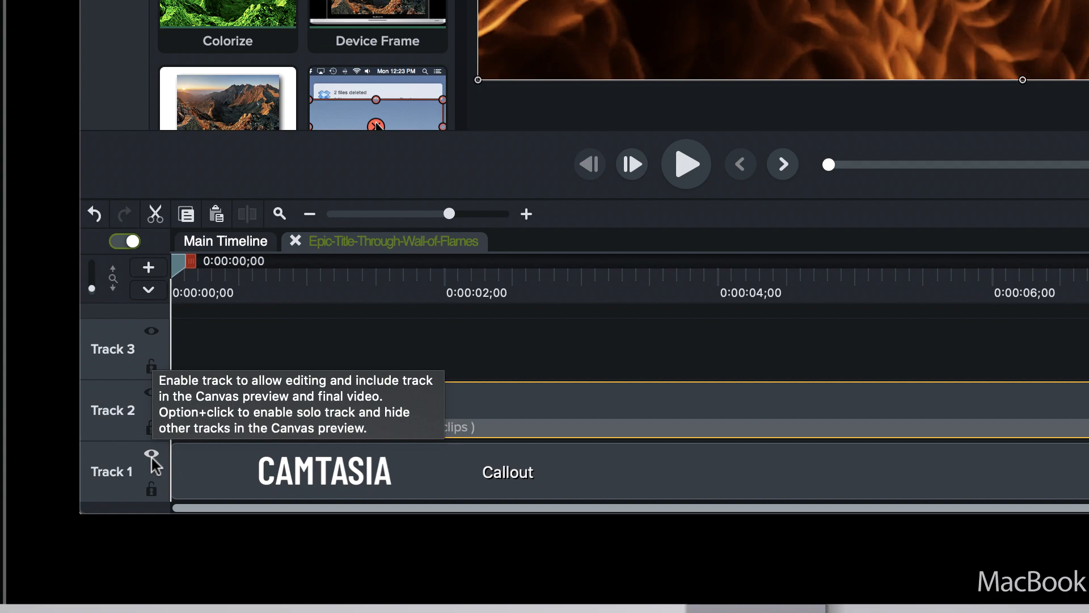
pyautogui.moveTo(110, 411); pyautogui.dragTo(122, 360)
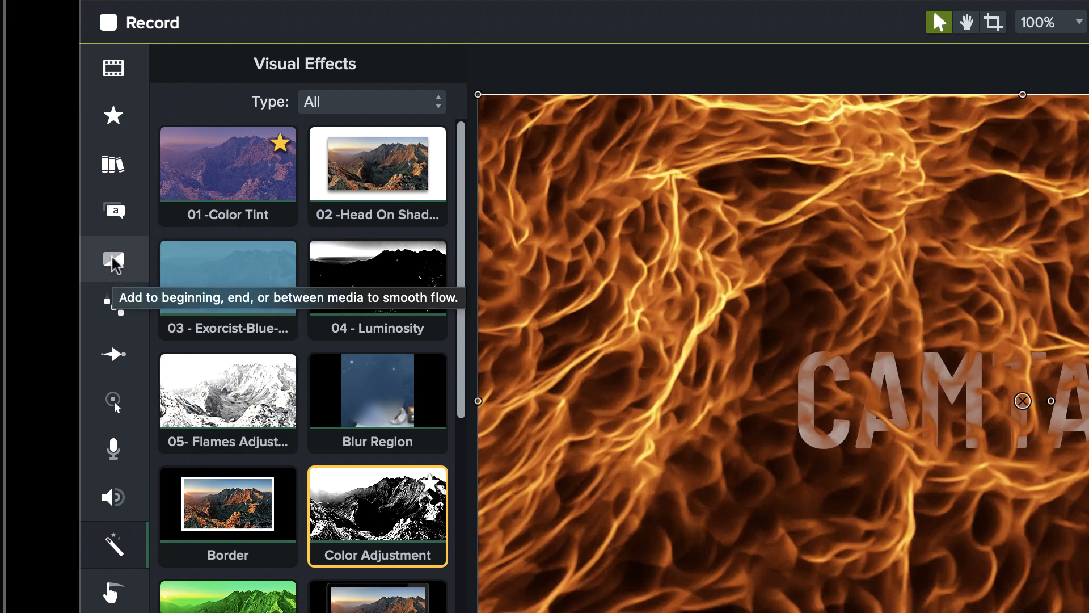
# - Place the favorite pink rectangle on the empty Track 2 beneath the flame group and extend its duration
pyautogui.click(114, 120)
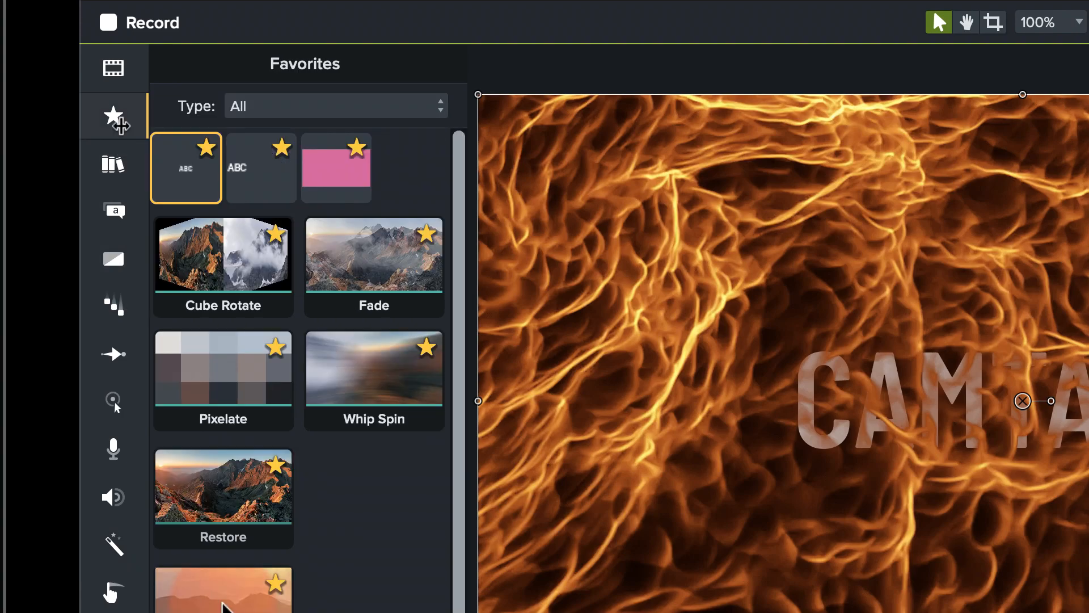
pyautogui.click(339, 194)
pyautogui.moveTo(341, 187); pyautogui.dragTo(178, 591)
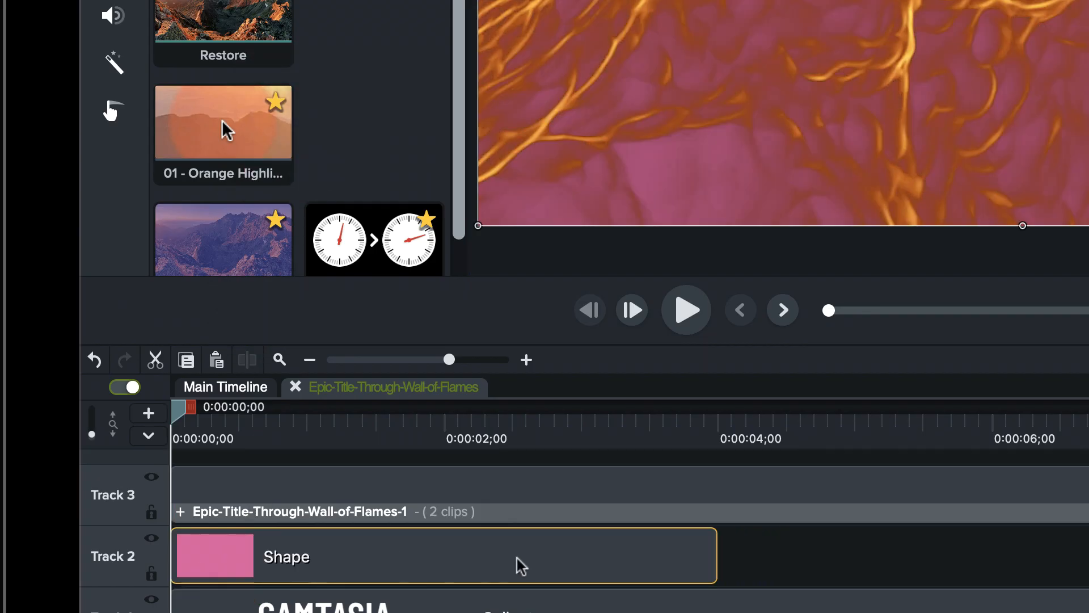
pyautogui.moveTo(715, 559); pyautogui.dragTo(1088, 552)
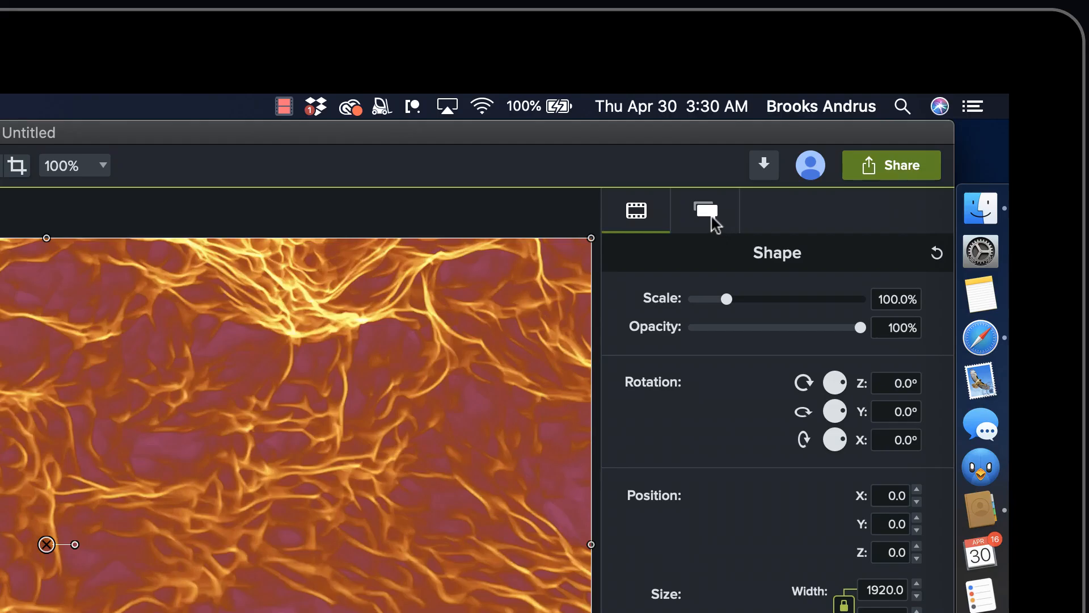
# - Try a solid white fill on the Track 2 rectangle and delete the shape
pyautogui.click(711, 216)
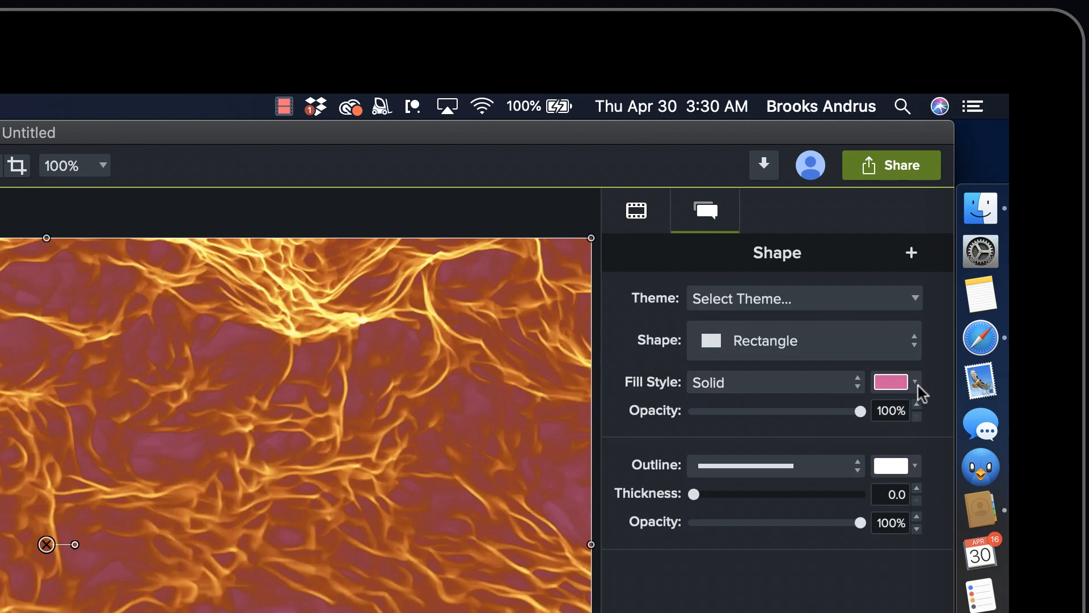
pyautogui.click(898, 390)
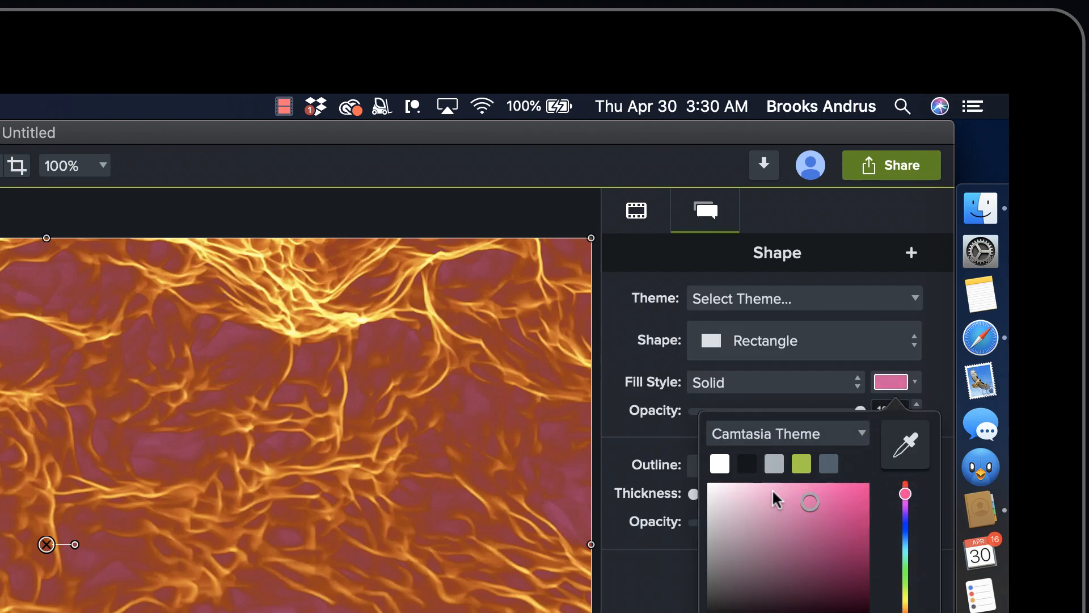
pyautogui.click(720, 464)
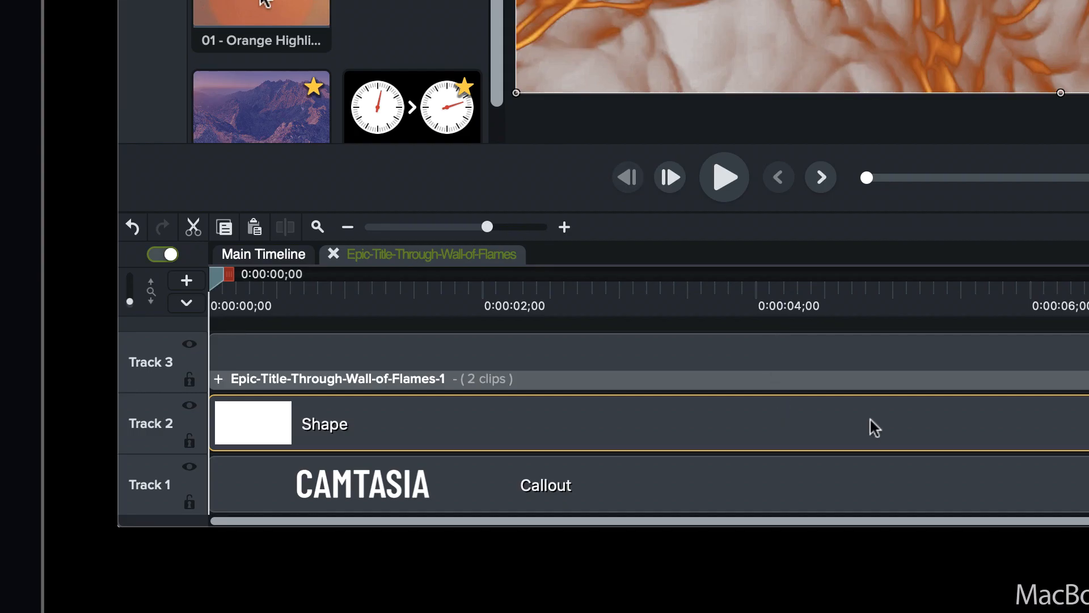
pyautogui.press('Delete')
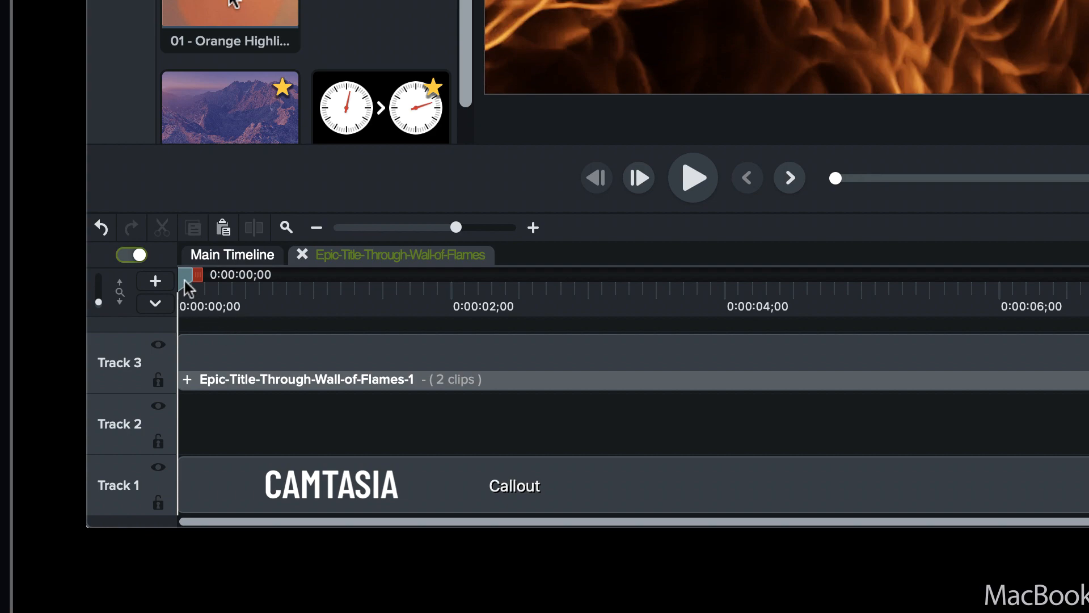
# - Add an animation to the CAMTASIA callout running from 0:00:01;00 to 0:00:05;00
pyautogui.moveTo(185, 281); pyautogui.dragTo(904, 394)
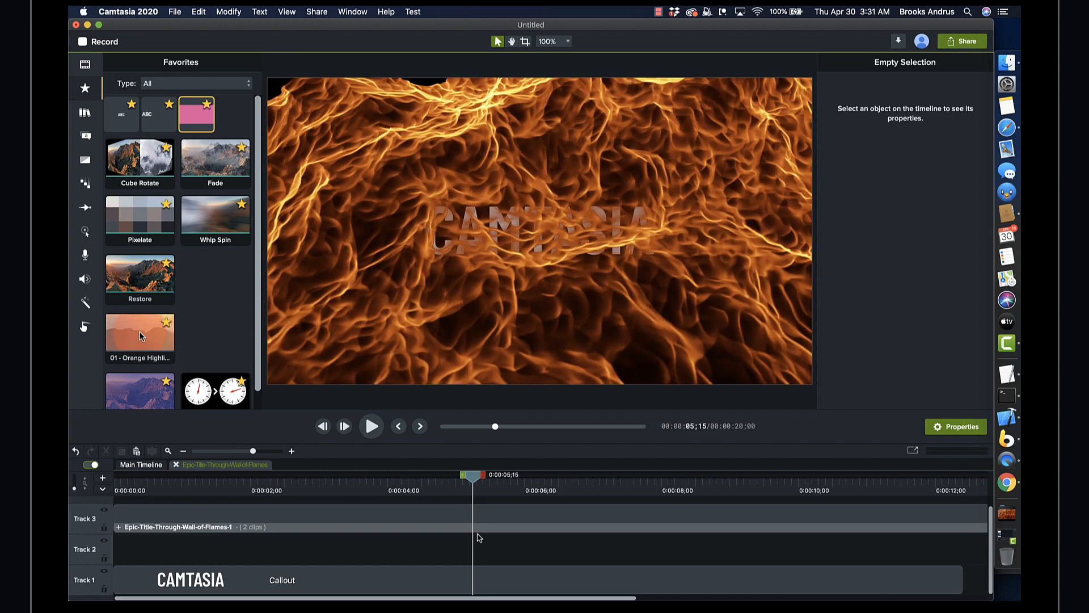
pyautogui.moveTo(480, 538); pyautogui.dragTo(461, 538)
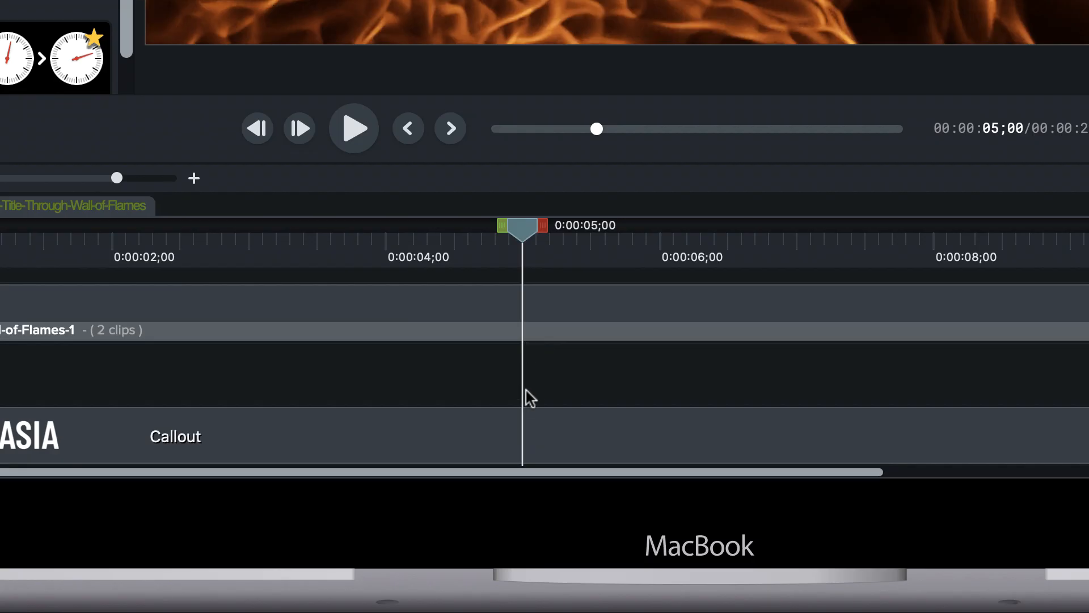
pyautogui.click(460, 578)
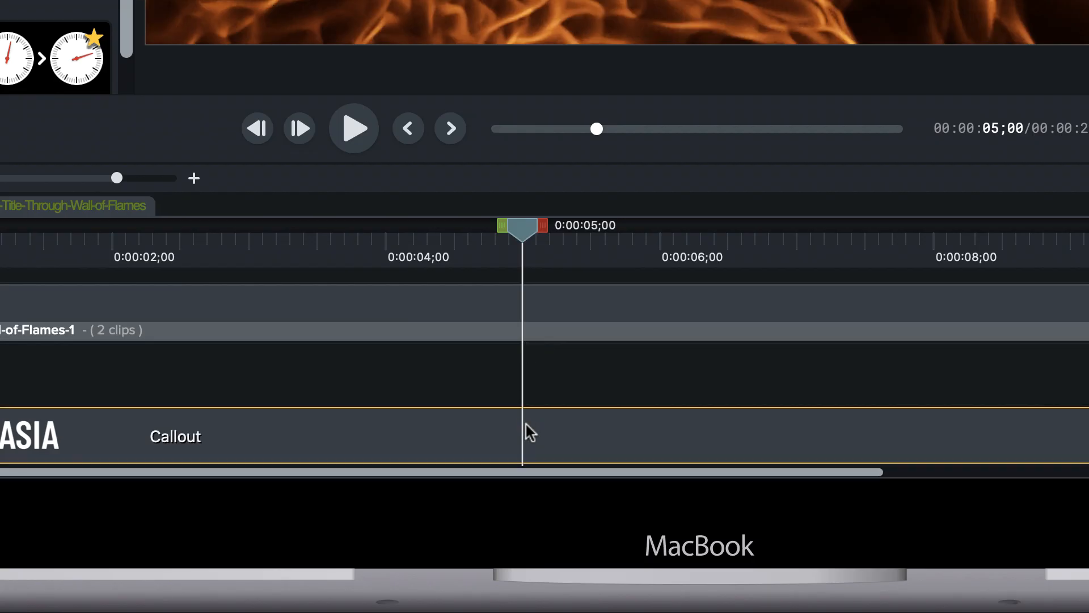
pyautogui.press('a')
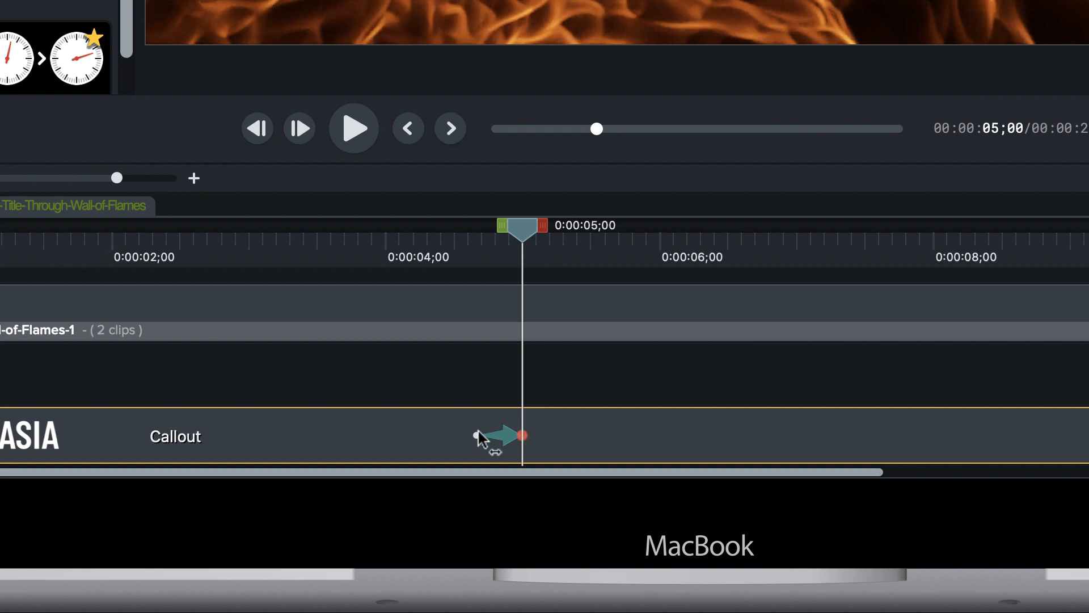
pyautogui.moveTo(477, 438); pyautogui.dragTo(0, 438)
pyautogui.moveTo(380, 448); pyautogui.dragTo(358, 448)
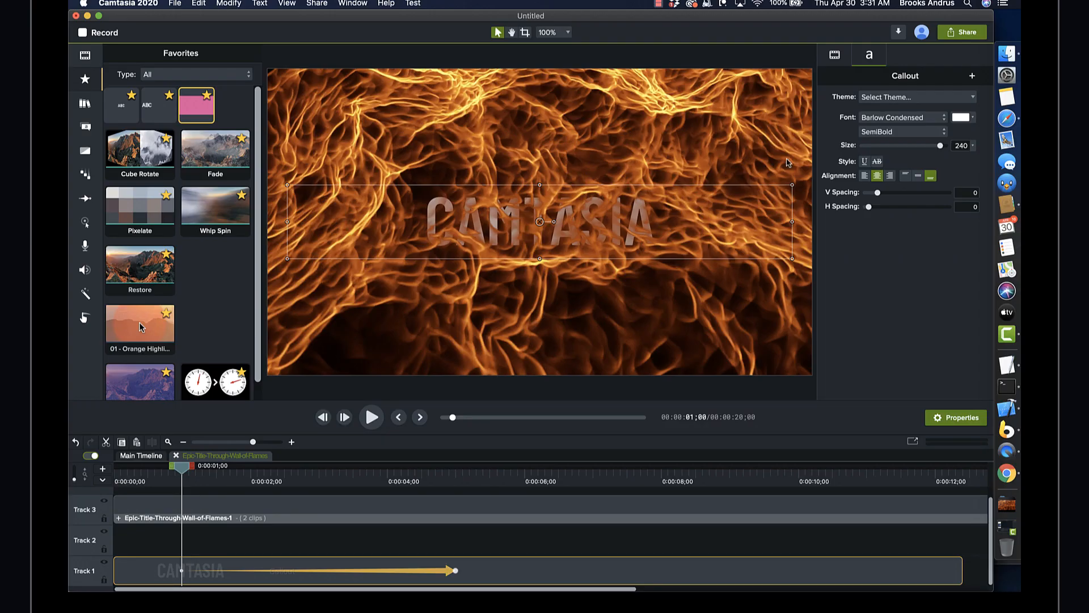
# - Set the callout's Z position to -1000 at the start of its animation
pyautogui.click(838, 57)
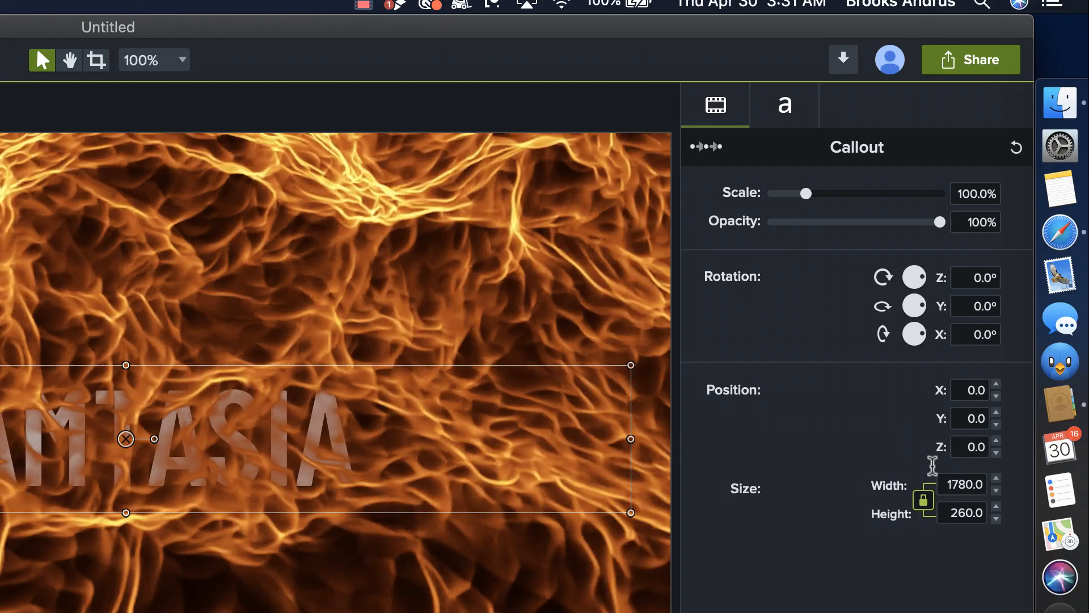
pyautogui.click(964, 446)
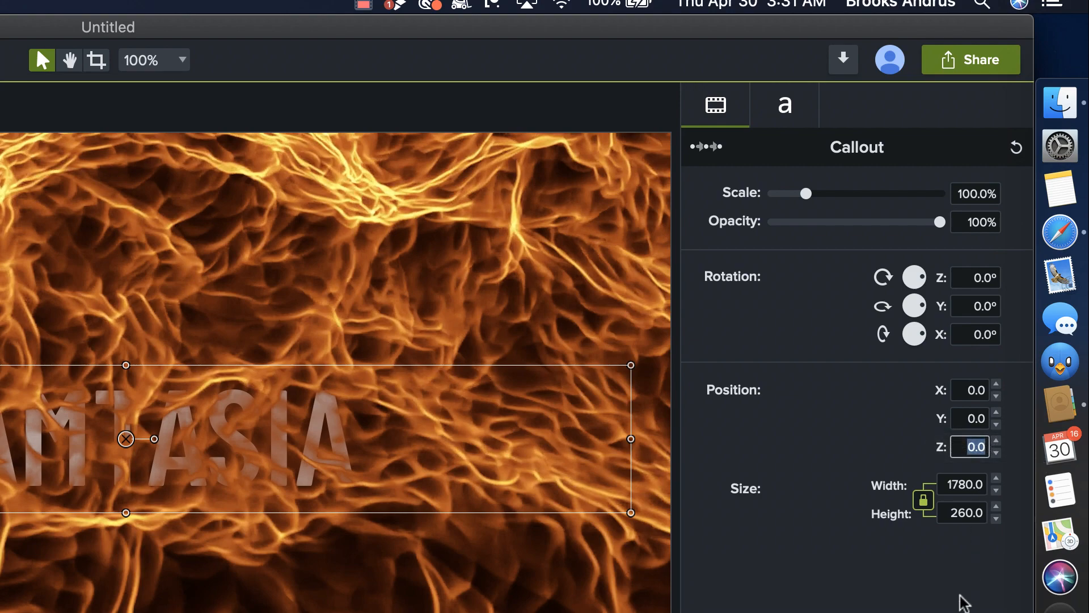
pyautogui.press('BackSpace')
pyautogui.press('Return')
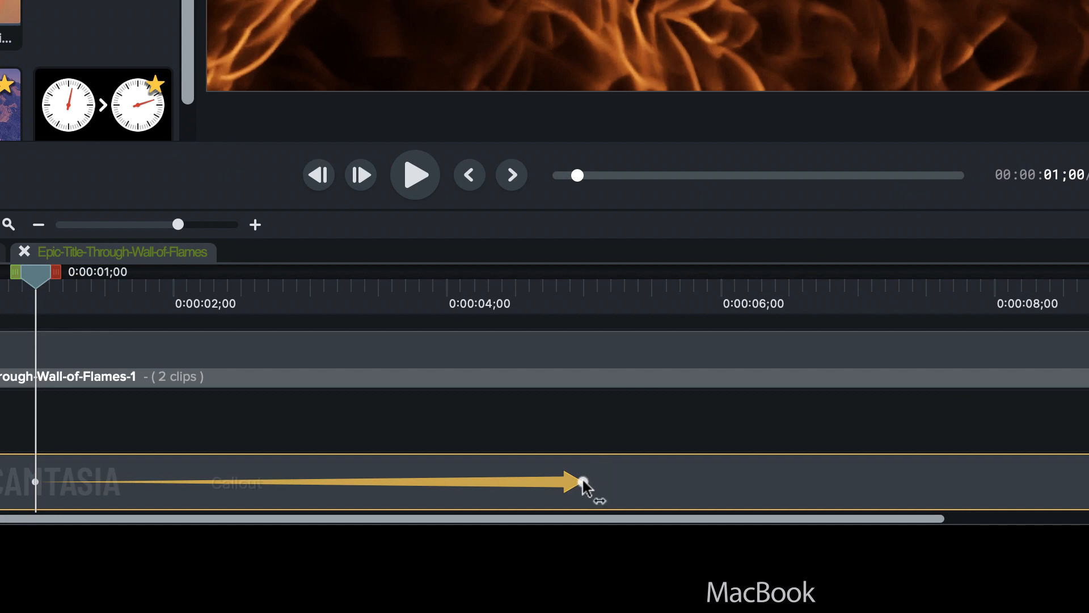
# - Set the callout's Z position to 1000 at the end of its animation and preview the movement
pyautogui.click(584, 483)
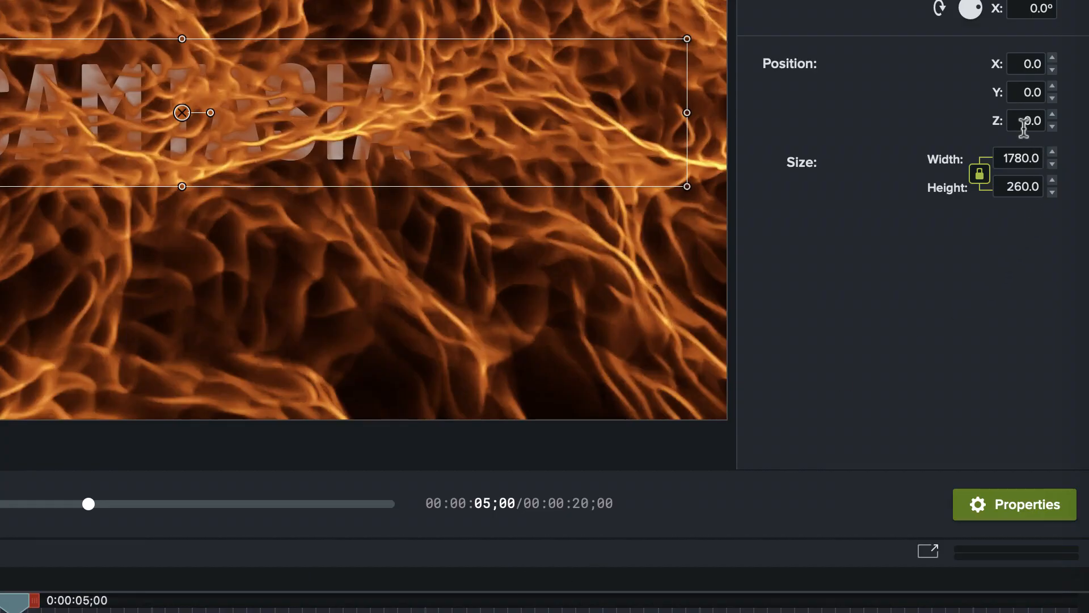
pyautogui.click(1034, 122)
pyautogui.write('1000')
pyautogui.press('Return')
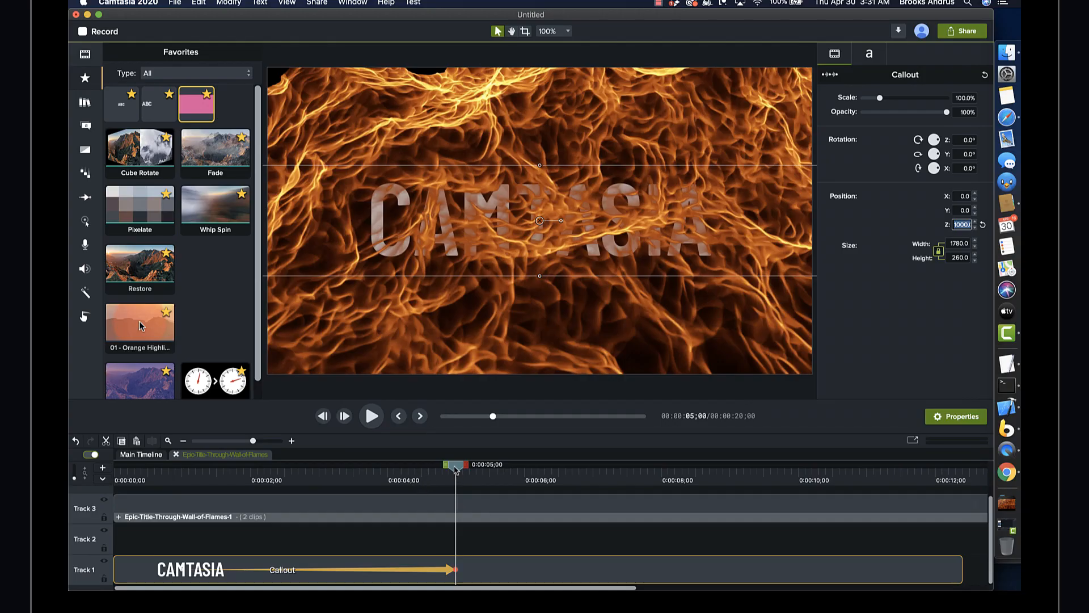
pyautogui.moveTo(455, 470); pyautogui.dragTo(461, 498)
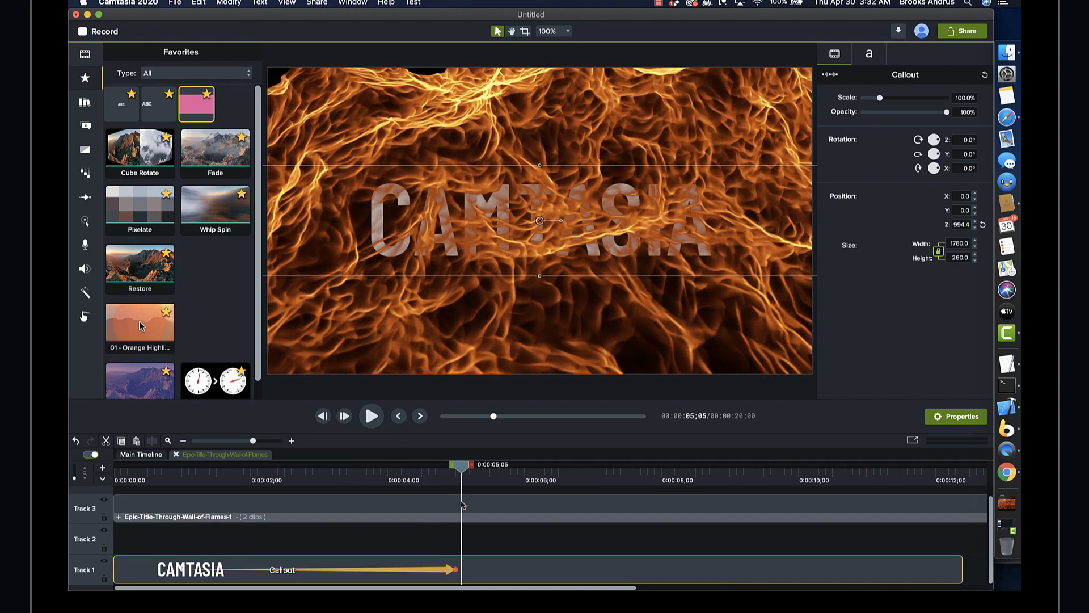
pyautogui.click(431, 506)
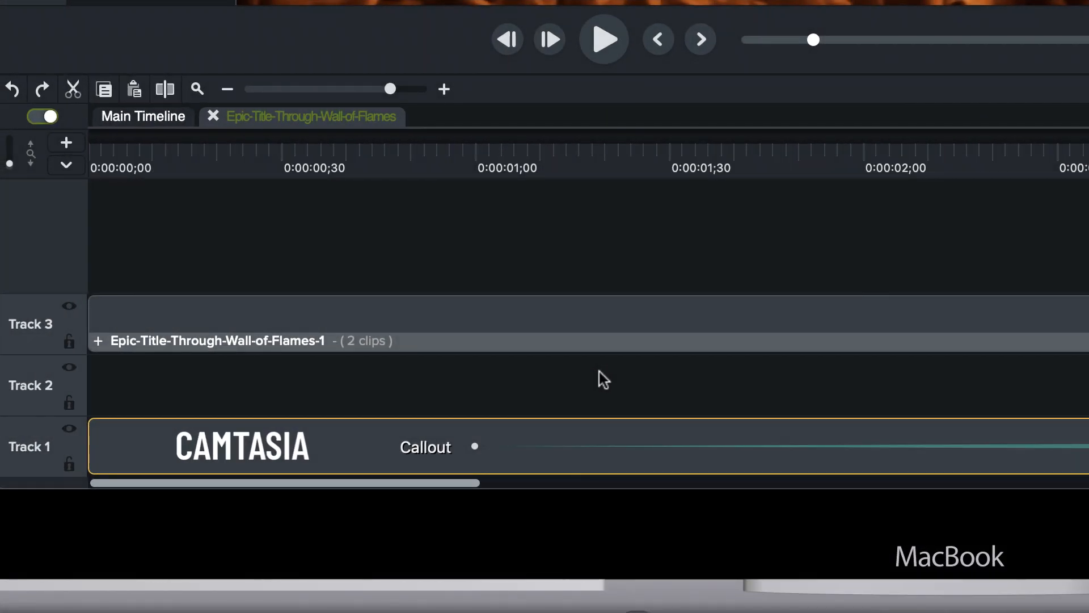
# - Place a duplicate of the animated callout at the timeline start and move its track above the flame group
pyautogui.press('Home')
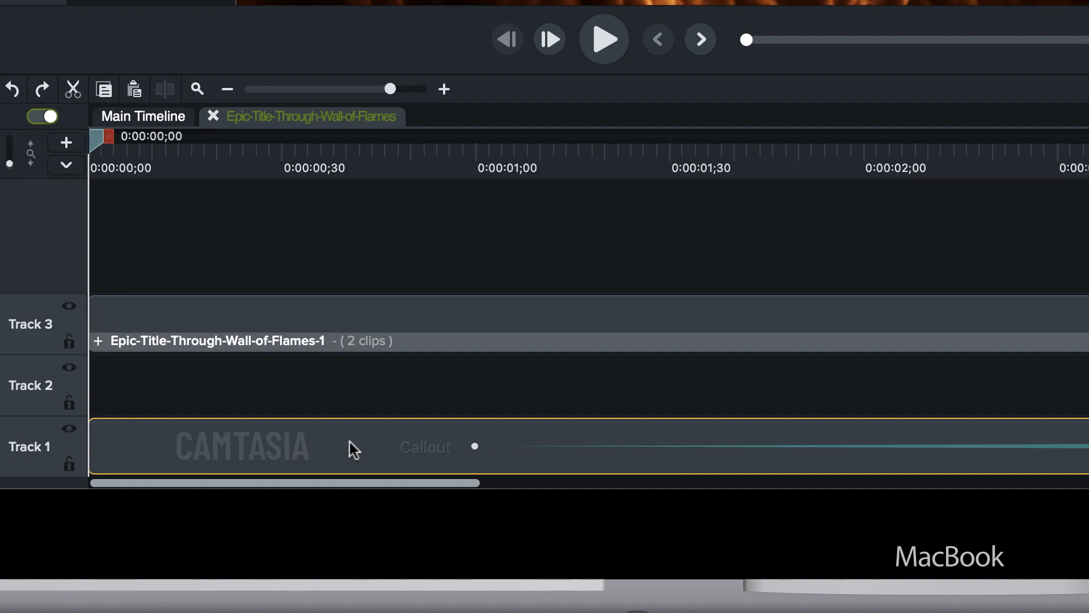
pyautogui.press('super+shift+z')
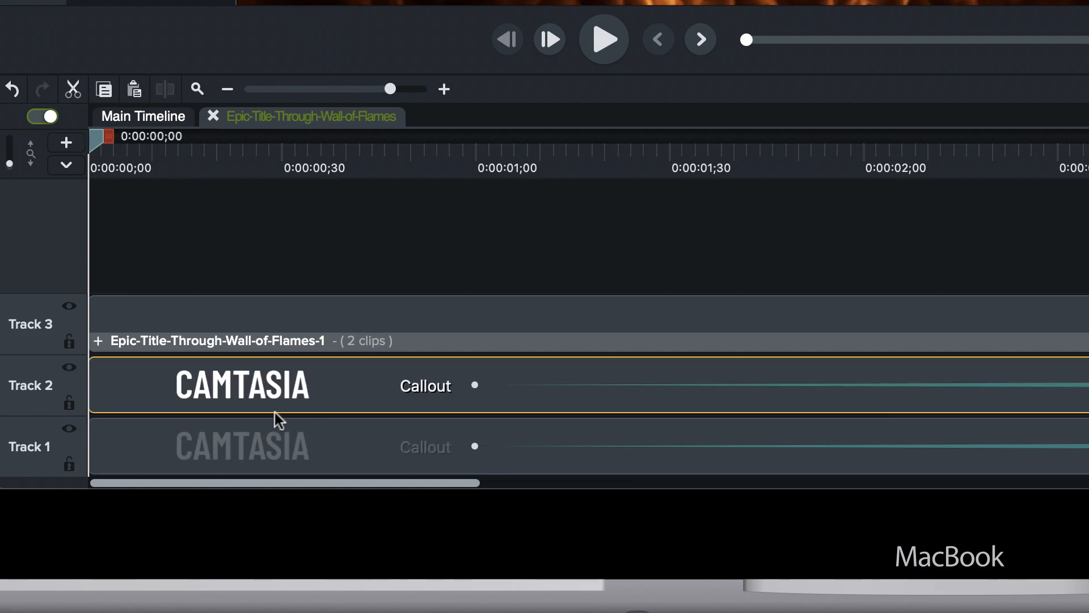
pyautogui.moveTo(47, 398); pyautogui.dragTo(36, 303)
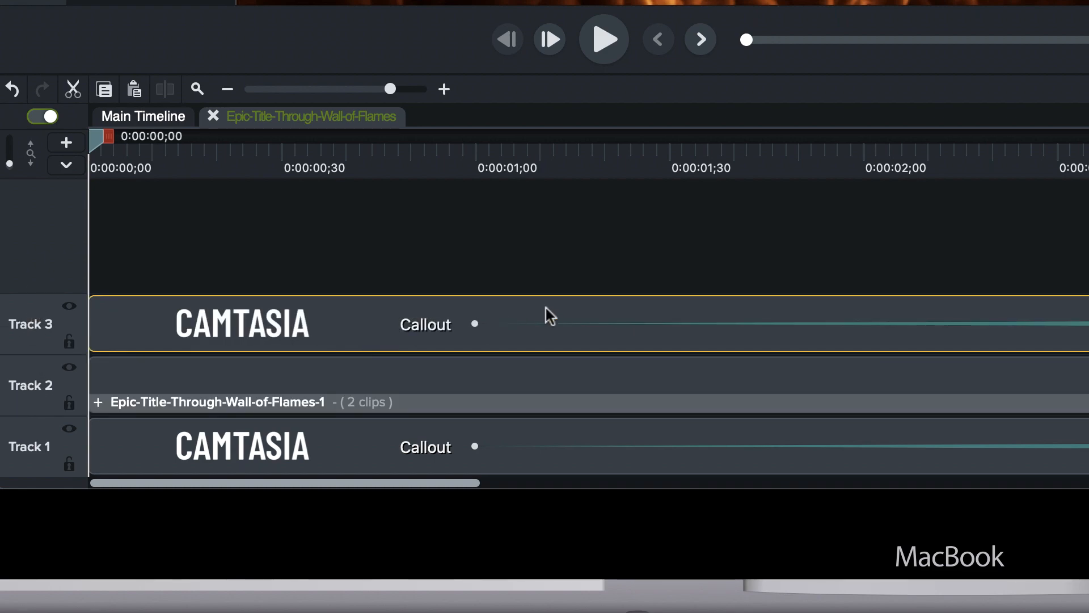
# - Shorten the Track 3 callout's animation to start at 0:00:04;00 and trim the clip's beginning to that same time
pyautogui.press('super+minus')
pyautogui.press('super+minus')
pyautogui.press('super+minus')
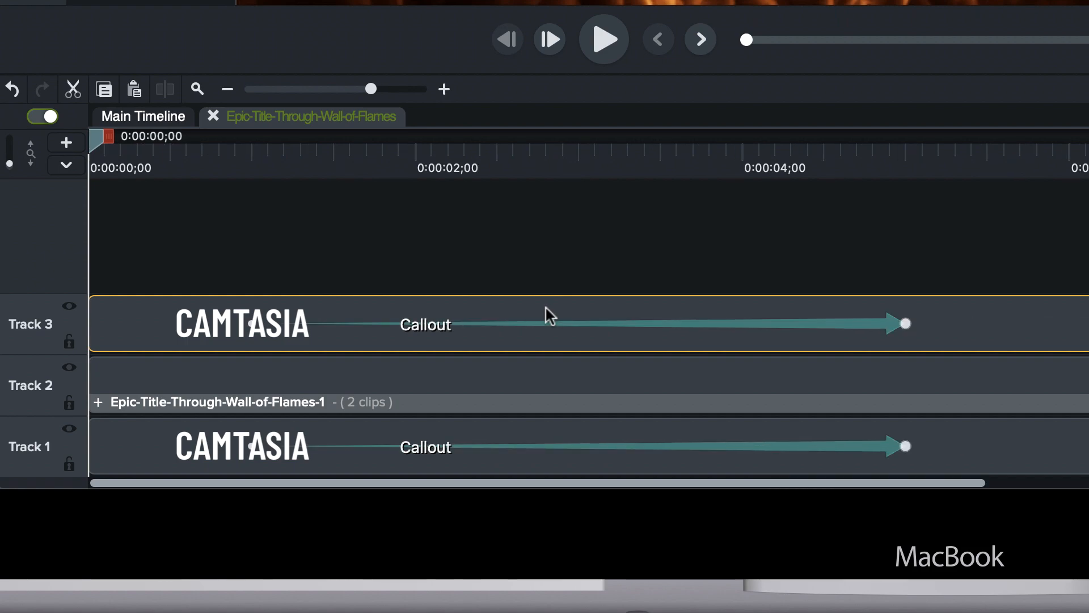
pyautogui.press('super+minus')
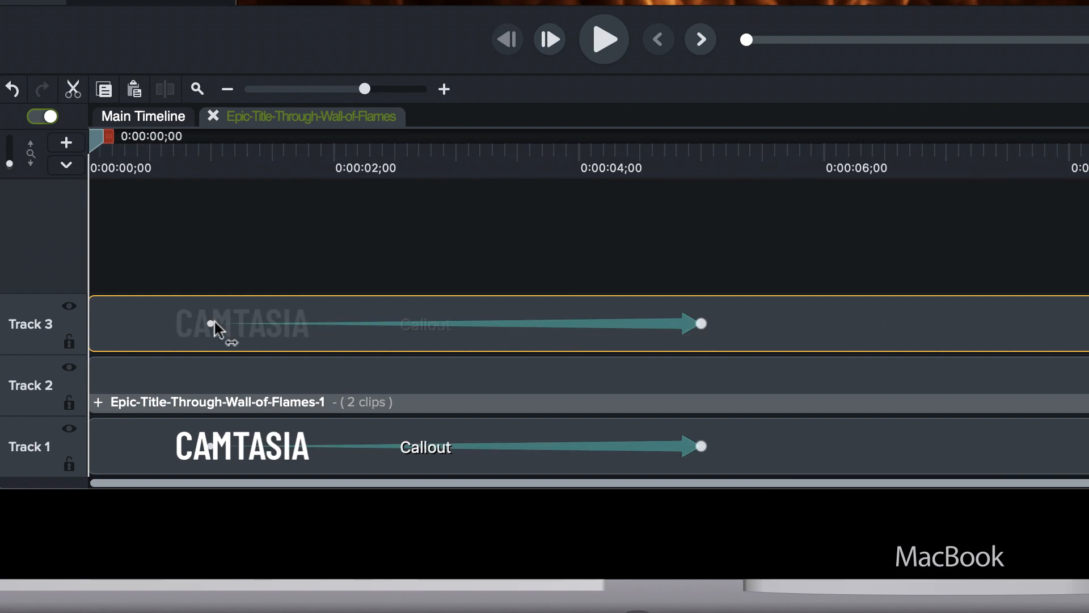
pyautogui.moveTo(209, 328); pyautogui.dragTo(577, 351)
pyautogui.moveTo(90, 321); pyautogui.dragTo(585, 340)
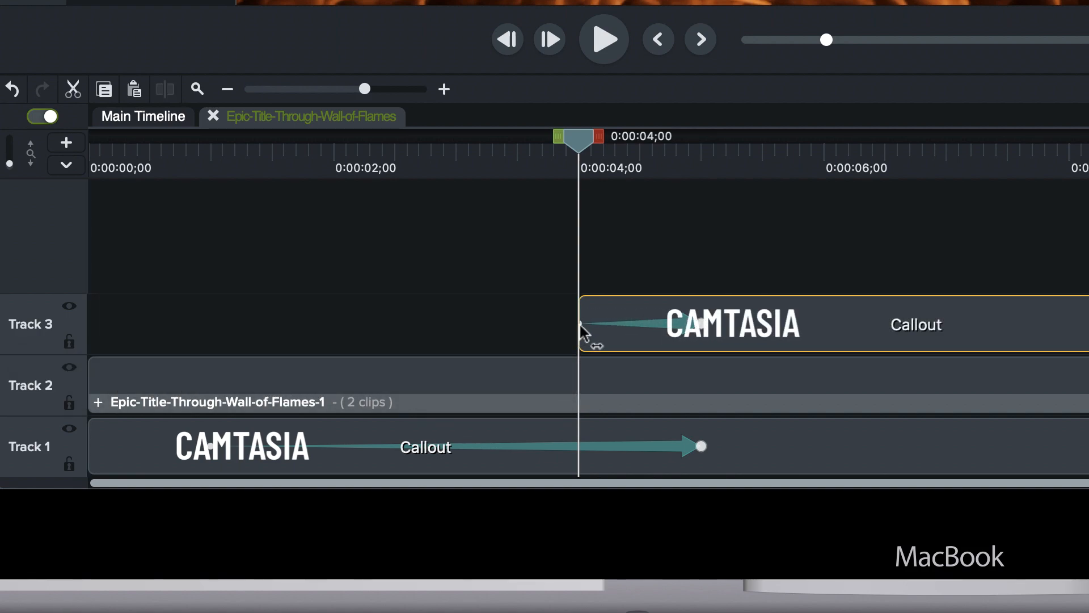
# - Set the Track 3 callout's opacity to 0% at the start of its animation and preview the fade-in
pyautogui.click(580, 325)
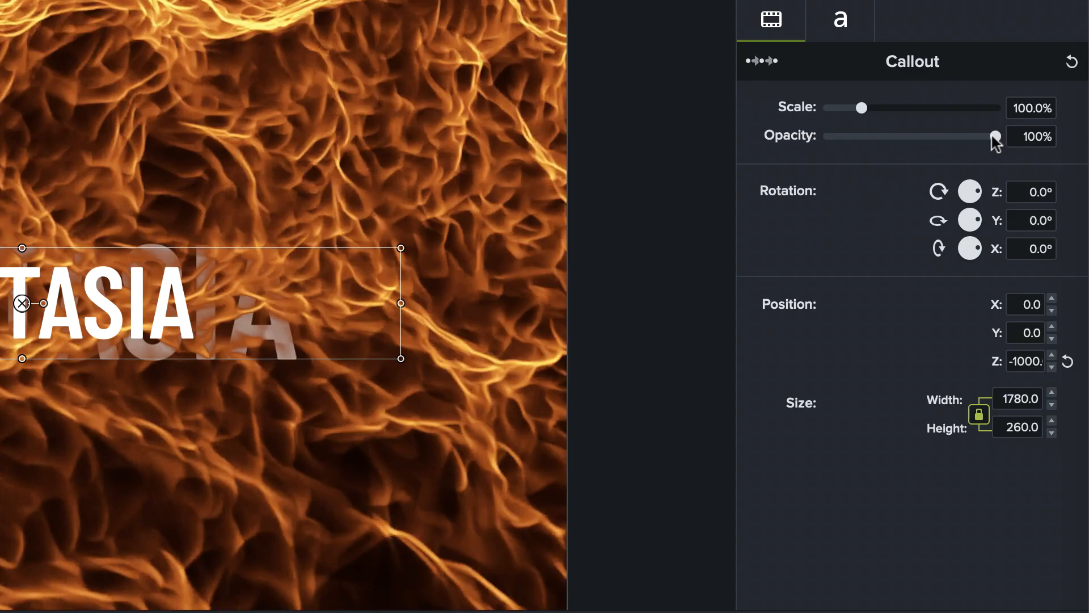
pyautogui.moveTo(996, 137); pyautogui.dragTo(768, 151)
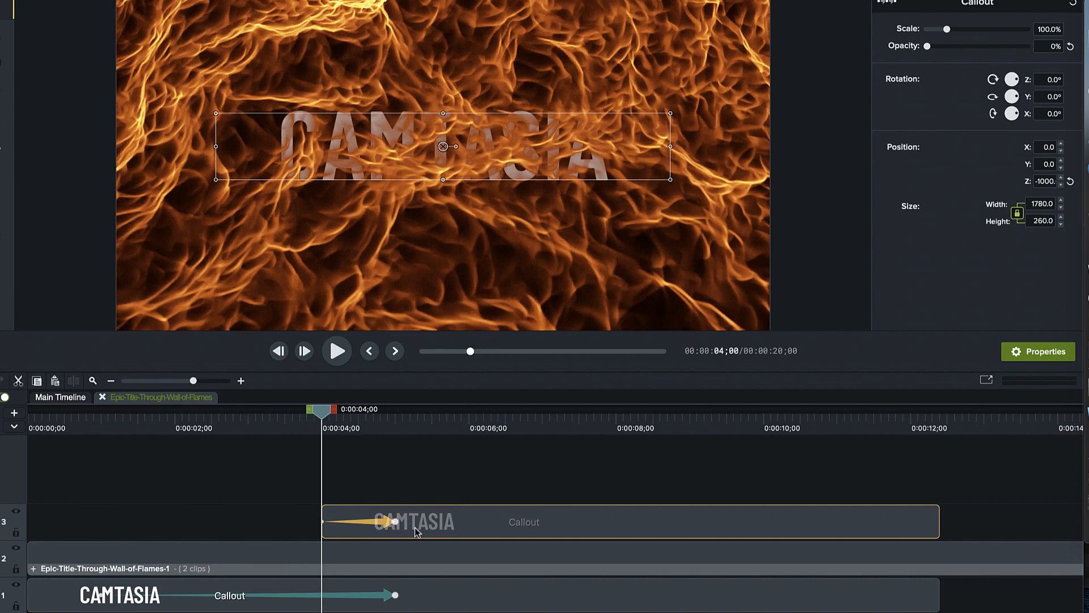
pyautogui.click(398, 523)
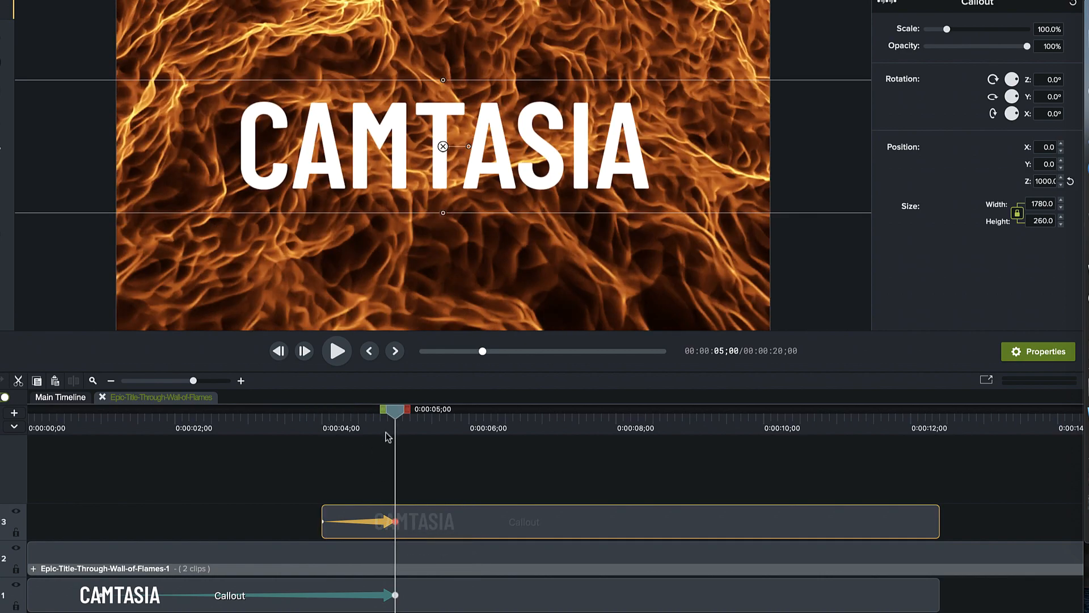
pyautogui.moveTo(396, 418)
pyautogui.mouseDown()
pyautogui.moveTo(313, 418)
pyautogui.moveTo(401, 433)
pyautogui.mouseUp()
pyautogui.moveTo(369, 430)
pyautogui.mouseDown()
pyautogui.moveTo(310, 424)
pyautogui.moveTo(354, 427)
pyautogui.mouseUp()
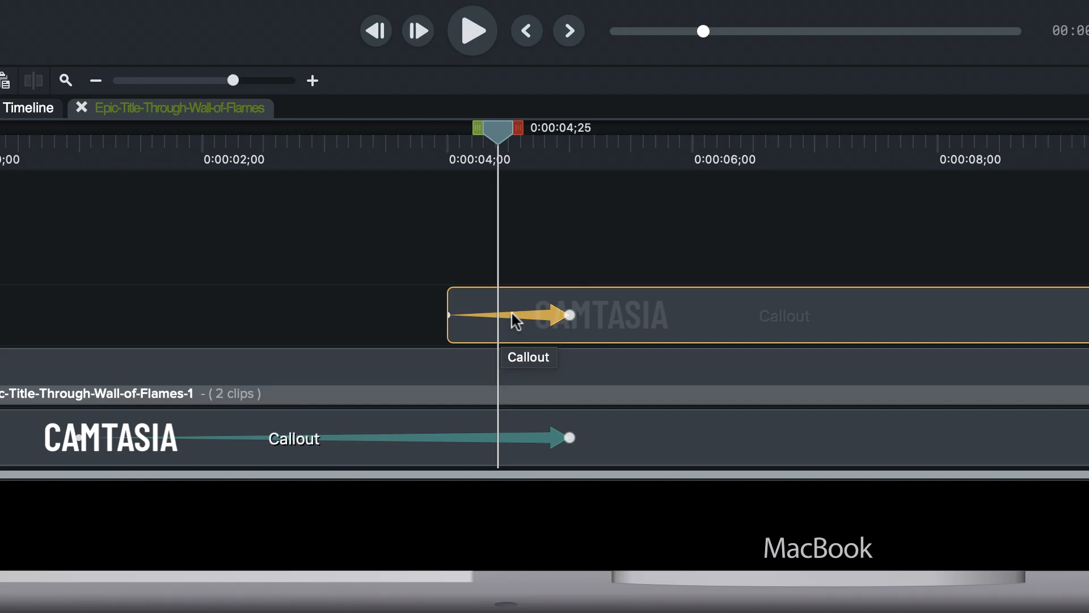
# - Check the animation easing setting of the Track 3 callout's animation
pyautogui.rightClick(515, 320)
pyautogui.moveTo(590, 402)
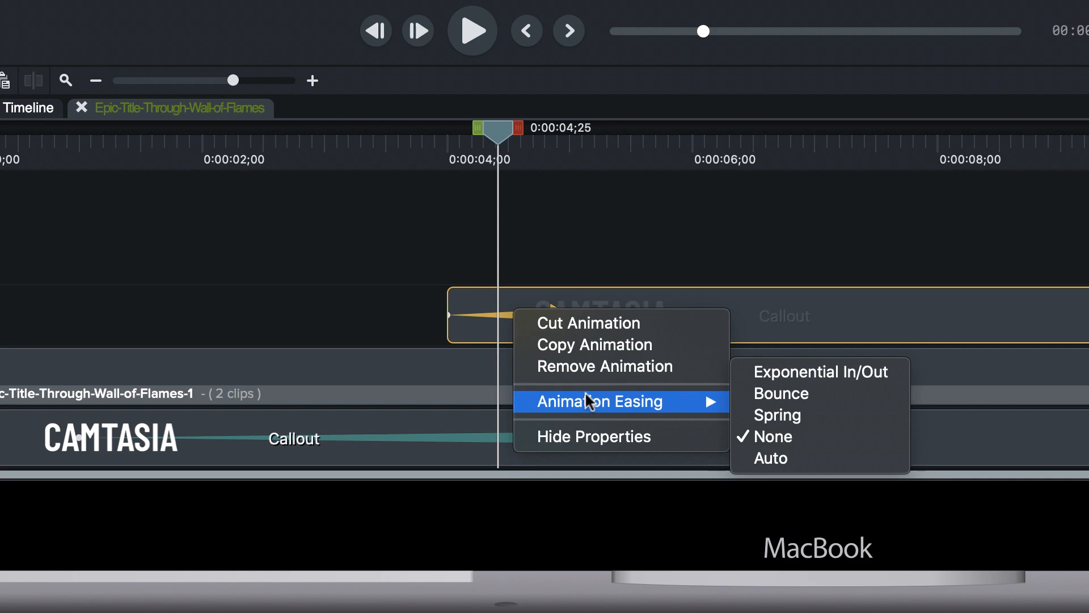
pyautogui.click(453, 443)
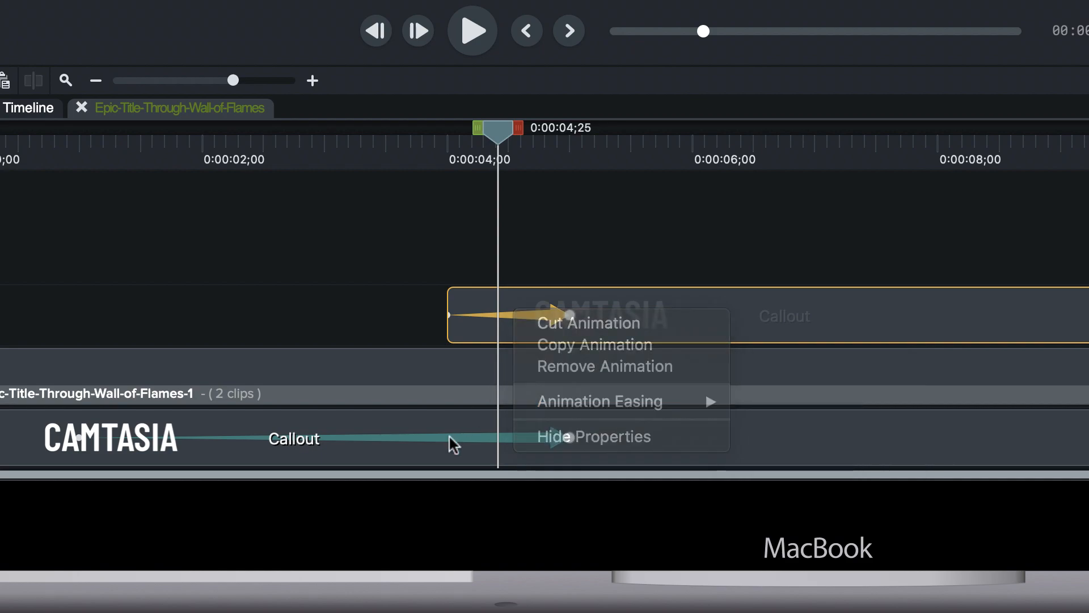
# - Check the animation easing setting of the Track 1 callout's animation
pyautogui.rightClick(453, 443)
pyautogui.moveTo(601, 435)
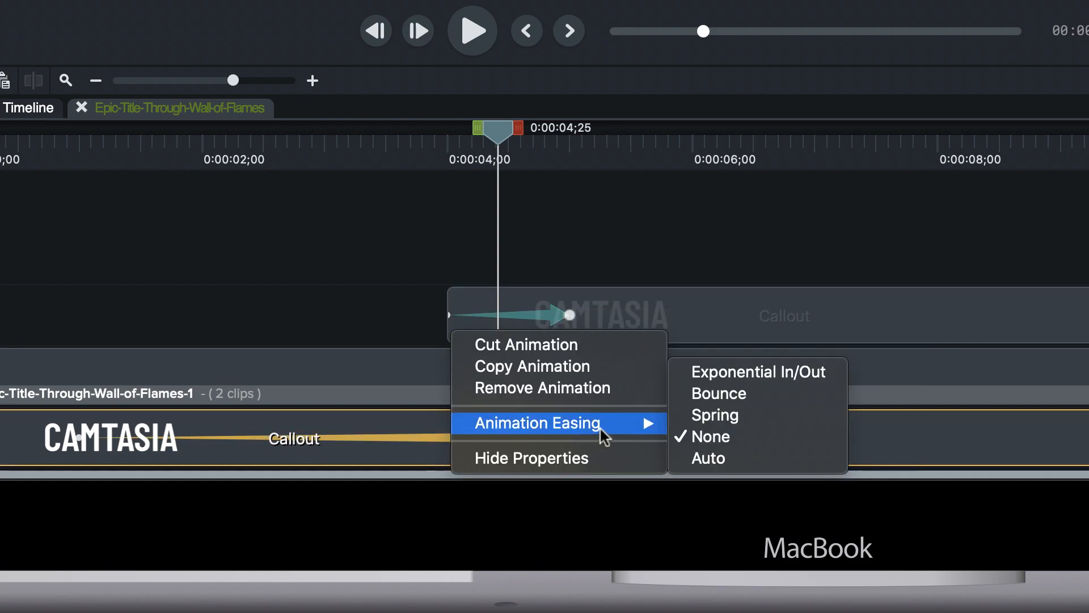
pyautogui.click(363, 310)
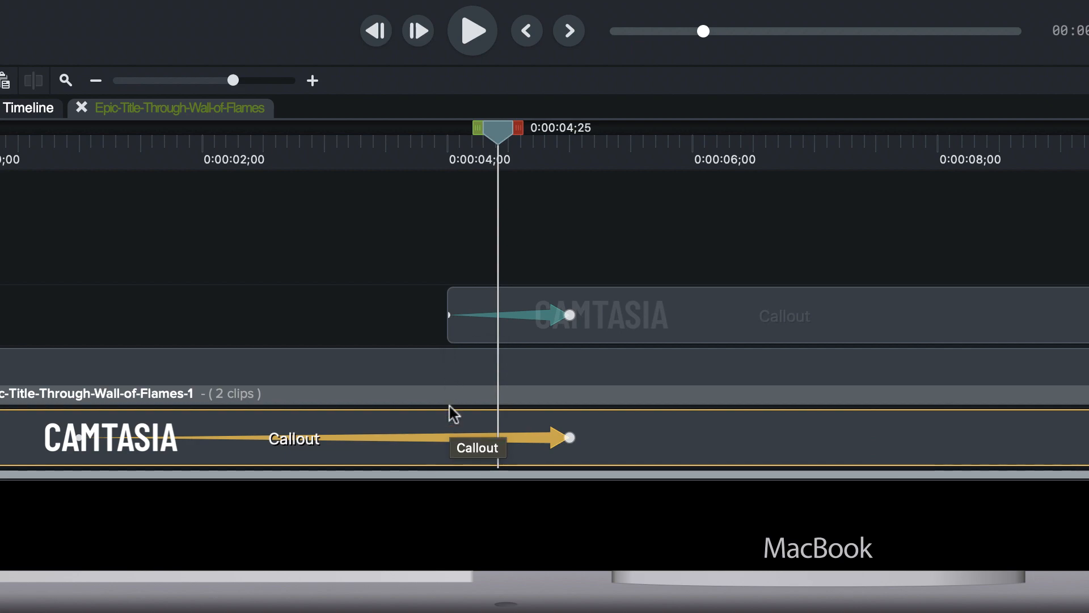
# - Go to 0:00:04;00 and select the starting point of the Track 3 callout's animation
pyautogui.click(449, 318)
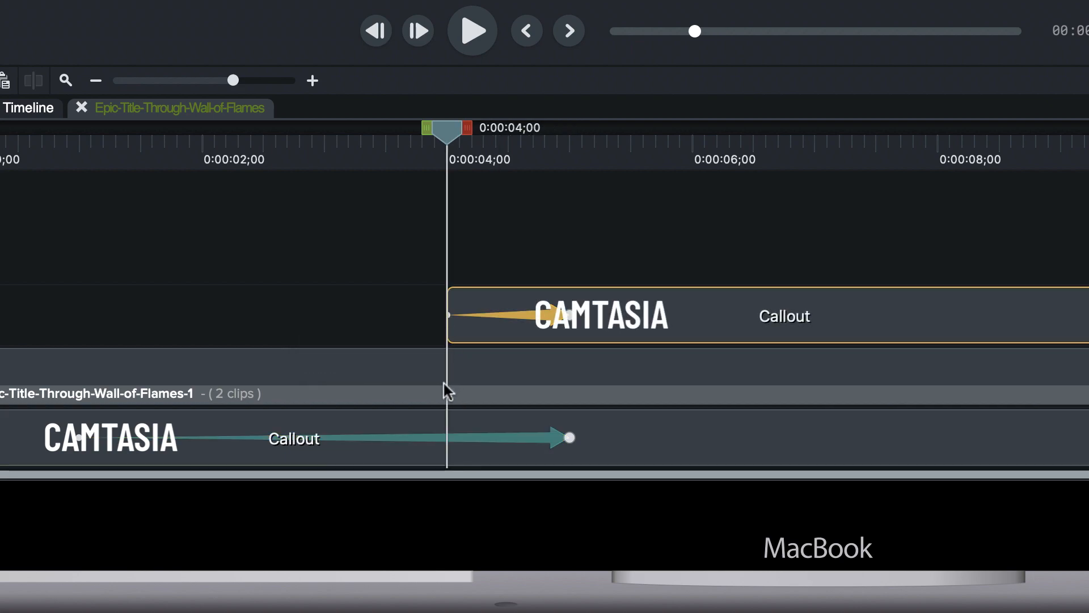
pyautogui.click(448, 449)
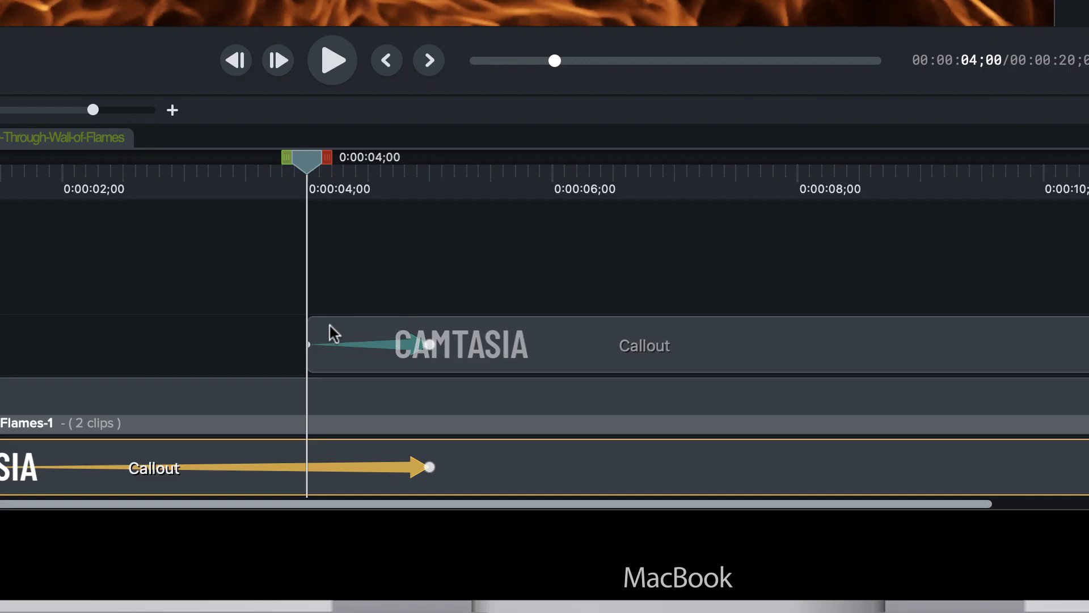
pyautogui.click(311, 350)
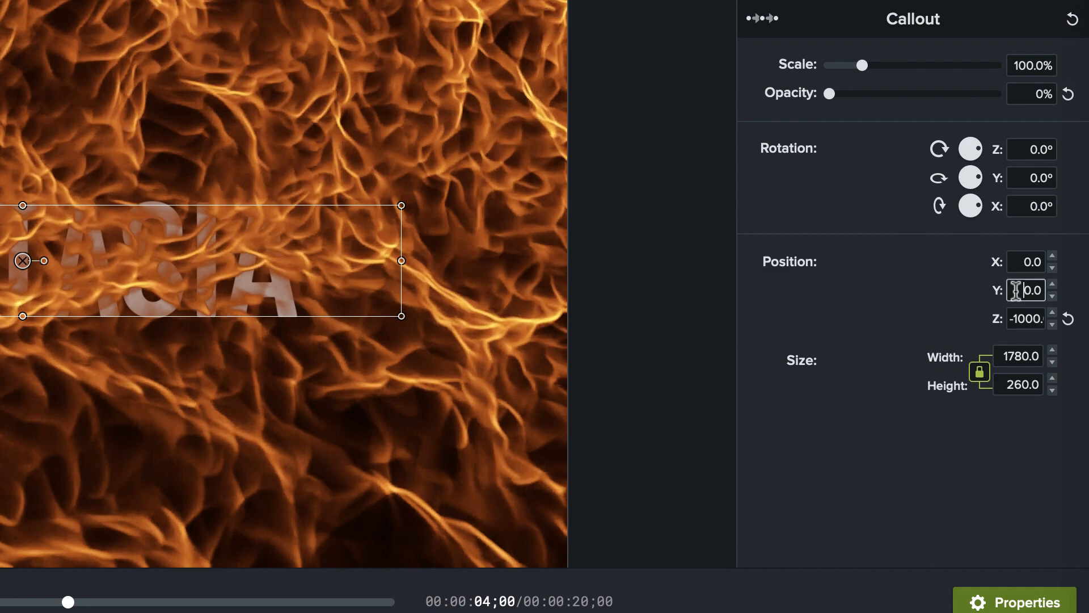
pyautogui.doubleClick(1016, 291)
pyautogui.press('Return')
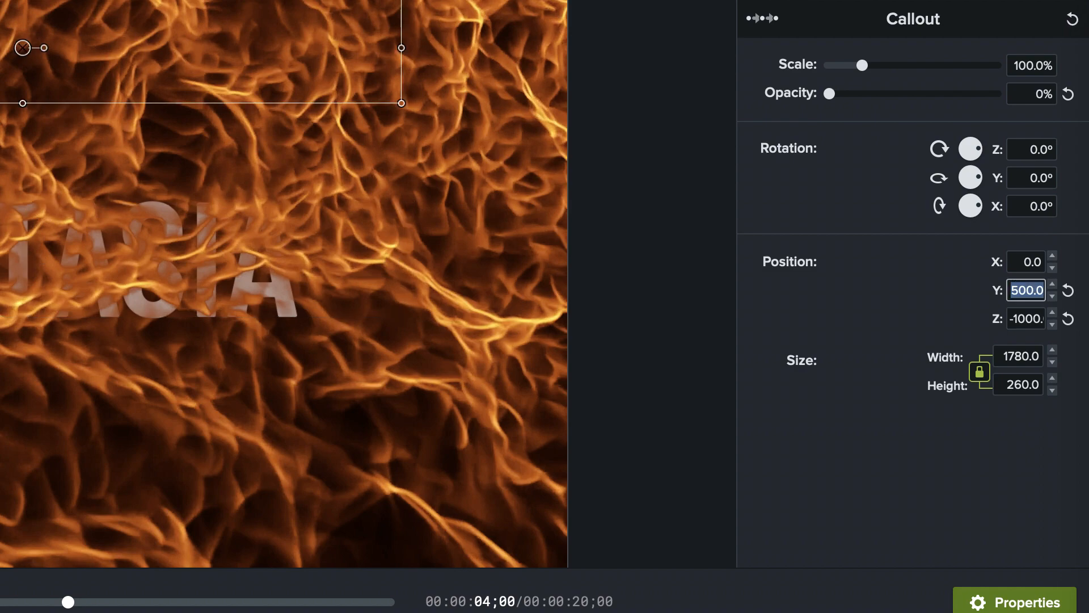
pyautogui.click(1068, 291)
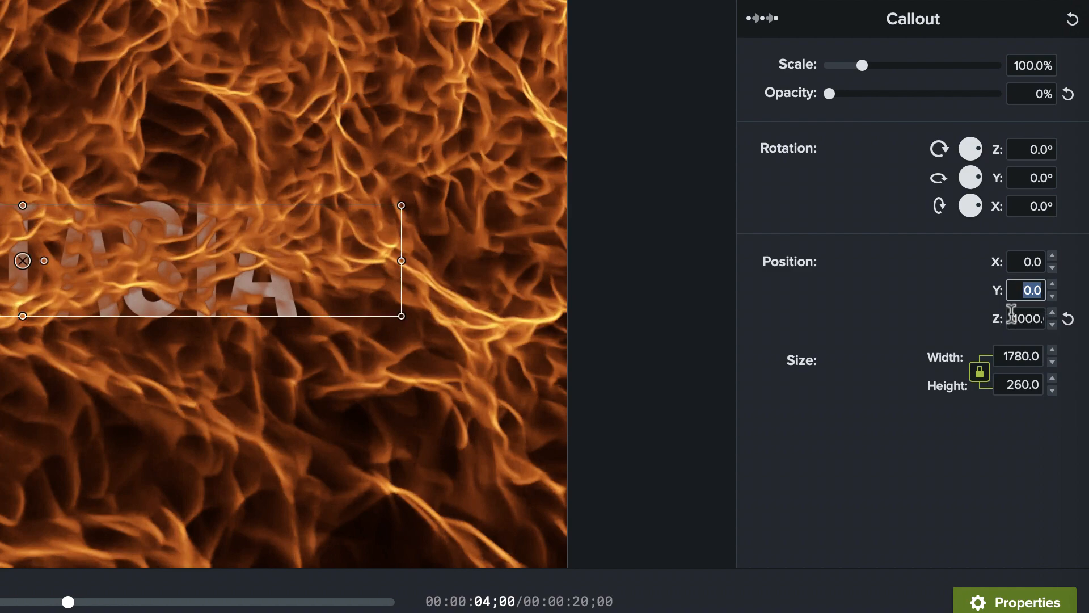
# - Set the Track 3 callout's Z position to 500 at the start of its animation
pyautogui.click(1012, 316)
pyautogui.write('50')
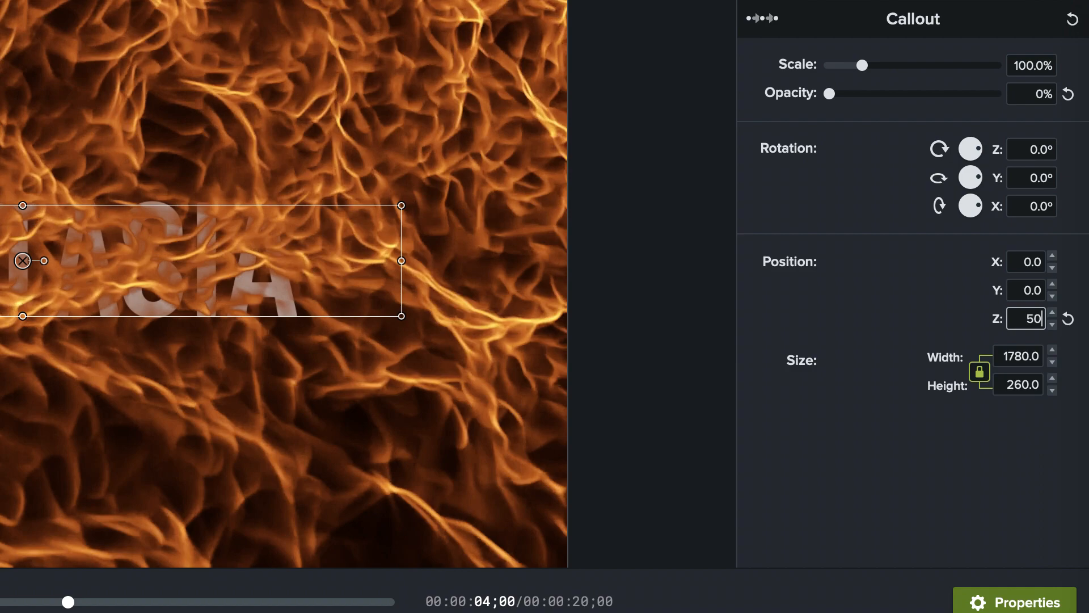
pyautogui.write('0')
pyautogui.press('Return')
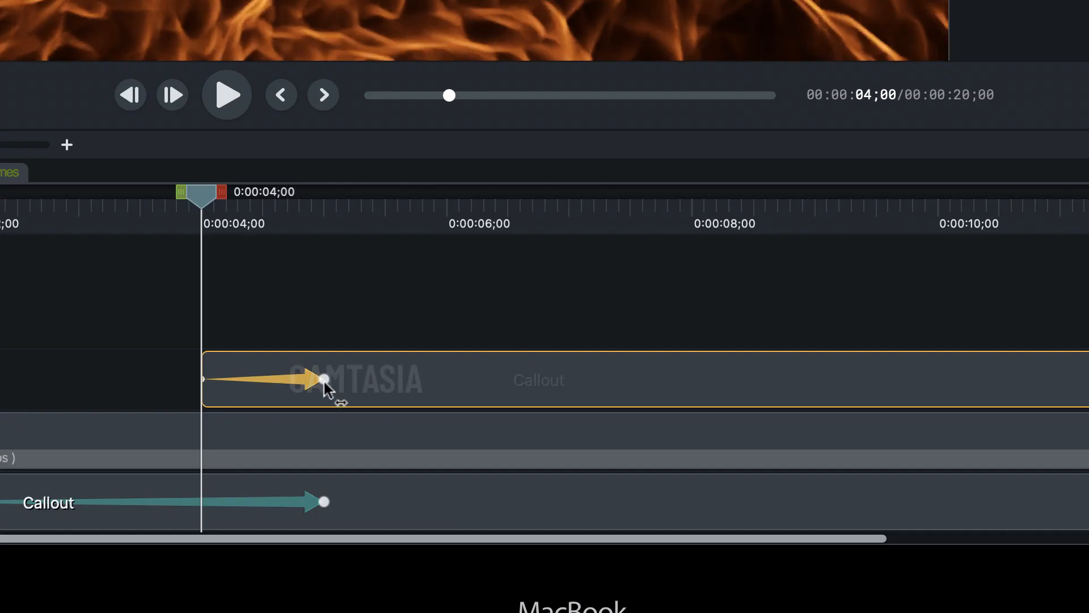
# - Check the Track 3 callout's properties at the end of its animation and preview the sequence from the timeline start
pyautogui.click(324, 388)
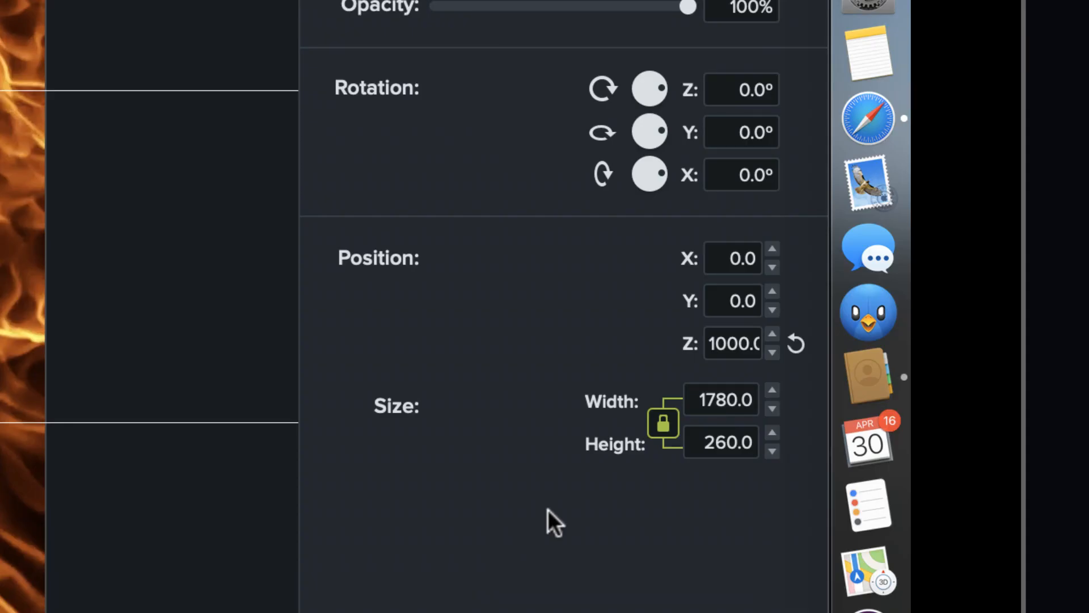
pyautogui.moveTo(345, 418); pyautogui.dragTo(86, 429)
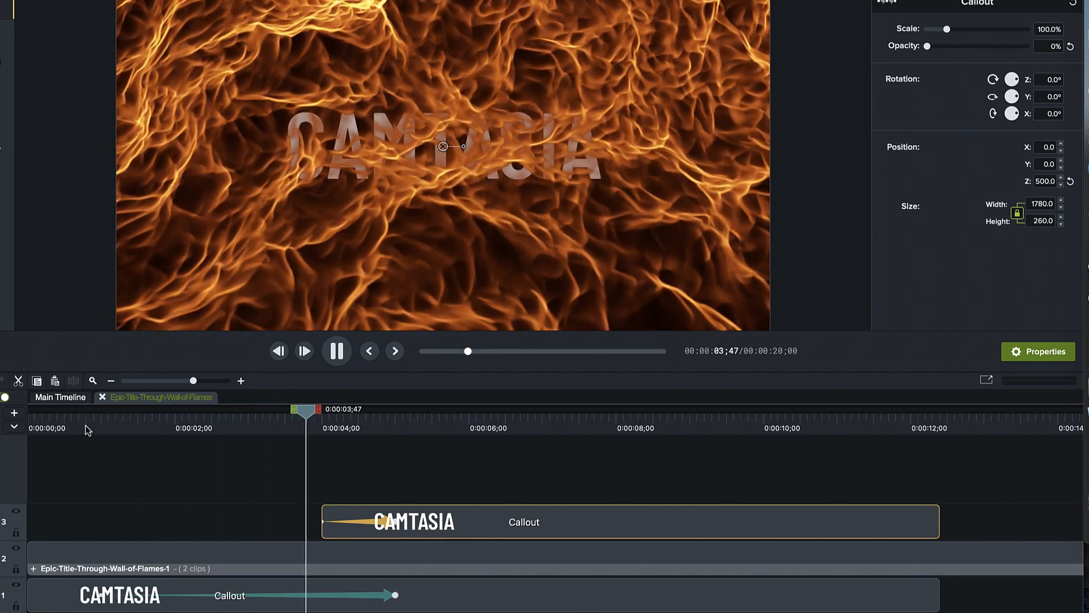
pyautogui.press('space')
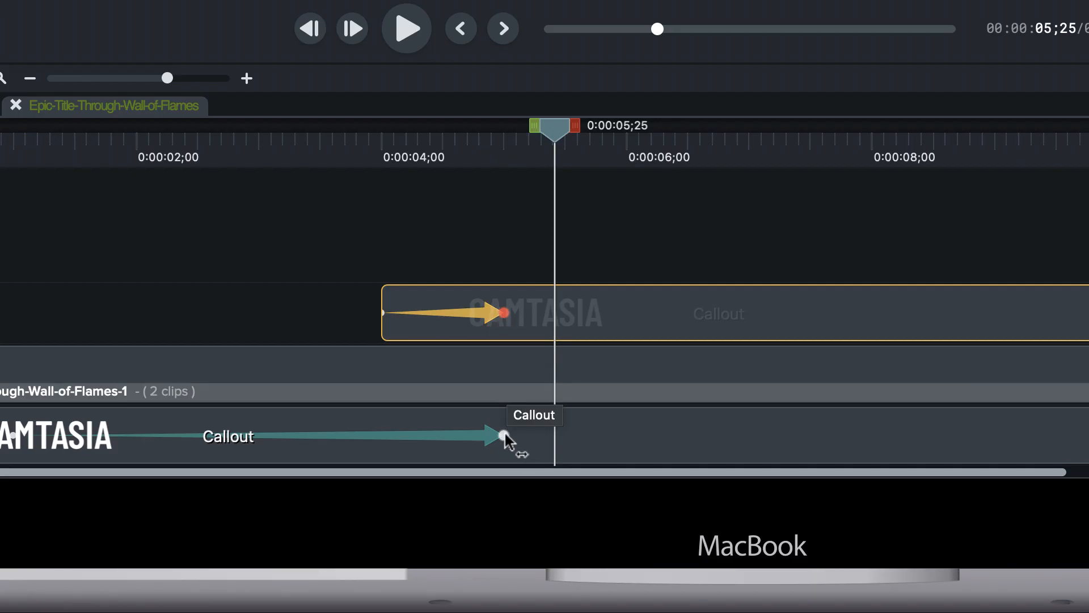
# - Select the animated callout on Track 1 and put it into its own group
pyautogui.click(505, 436)
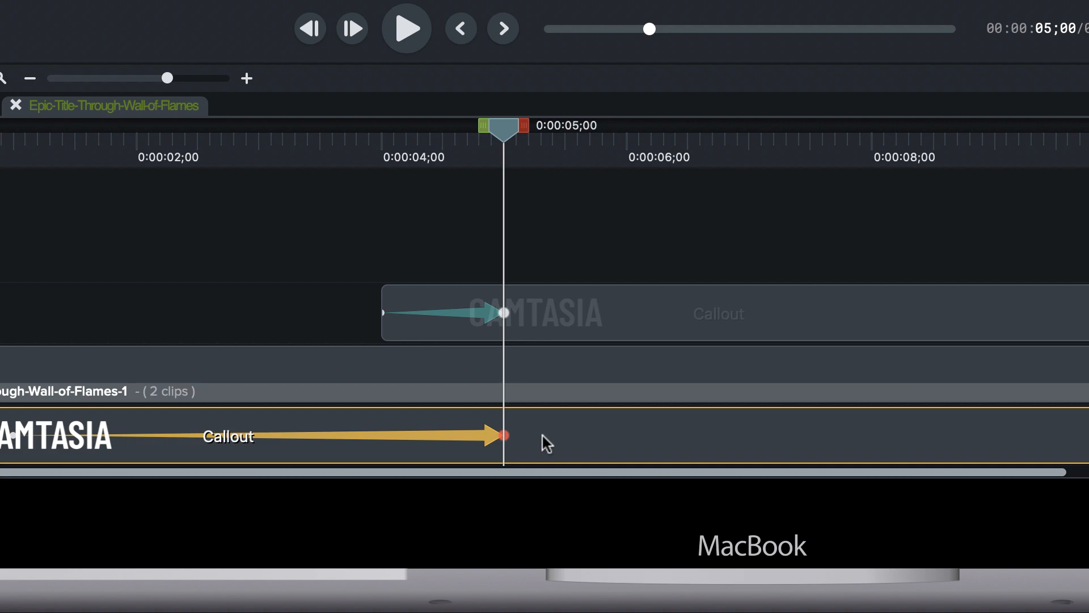
pyautogui.click(570, 453)
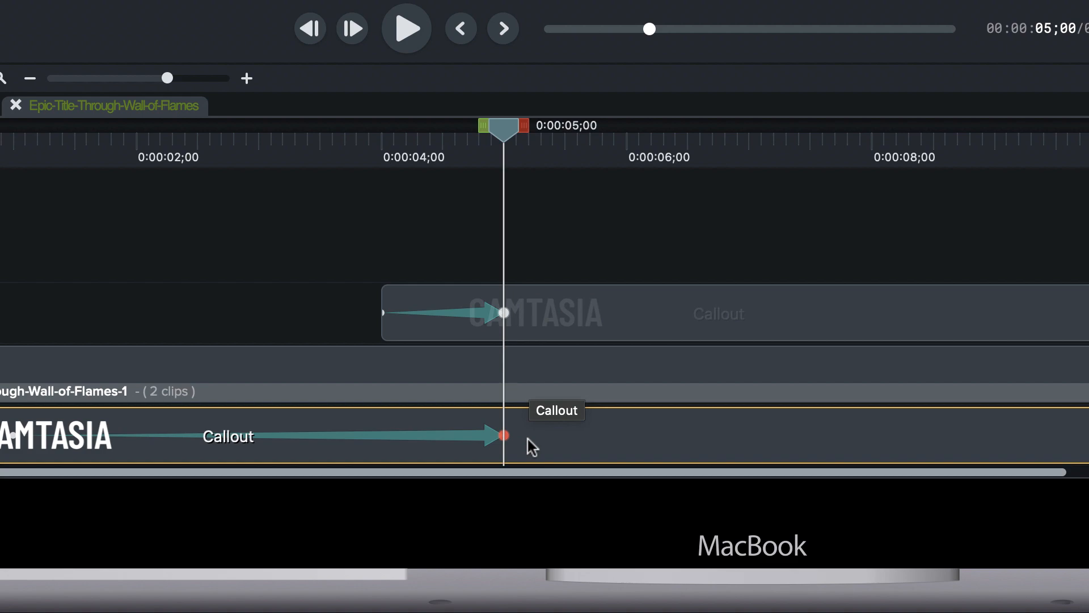
pyautogui.press('super+g')
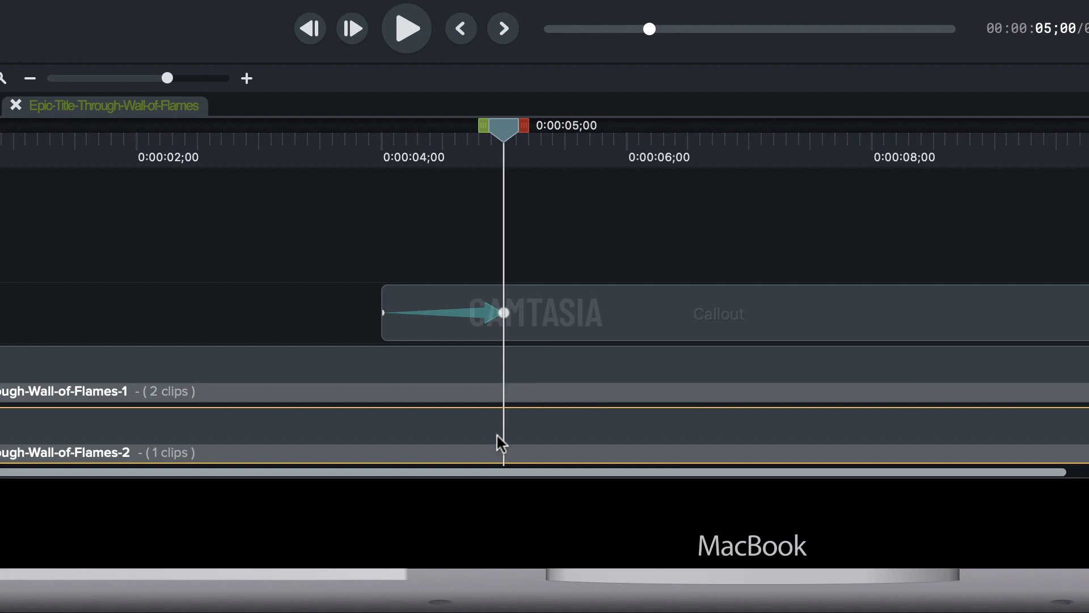
# - Add an animation to the Track 1 group ending at 0:00:05;00 and extend its start back to 0:00:04;00
pyautogui.hotkey('shift', 'a')
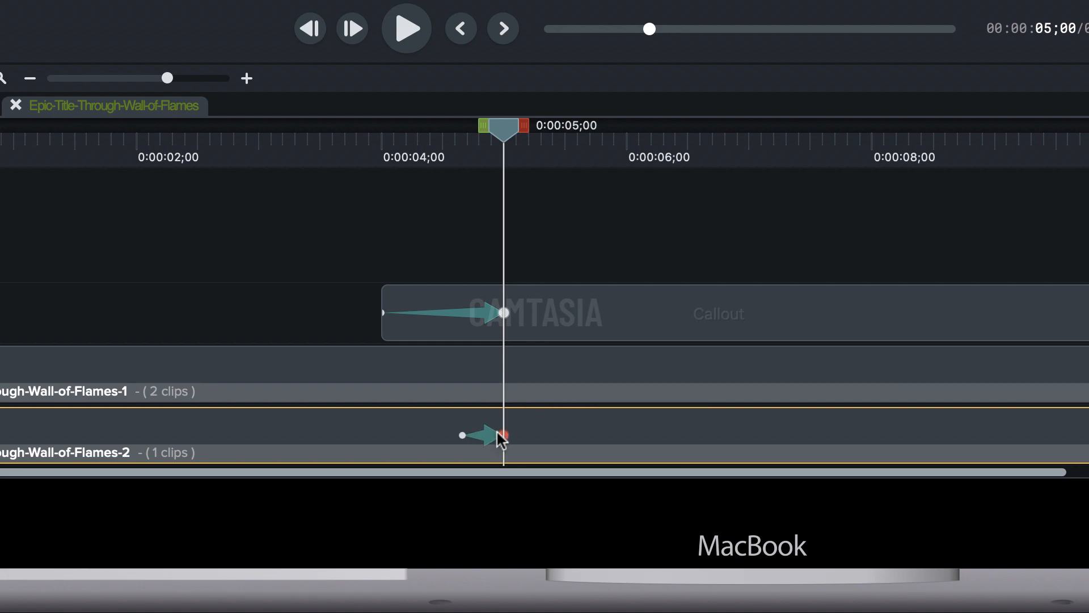
pyautogui.click(465, 436)
pyautogui.moveTo(465, 437); pyautogui.dragTo(390, 436)
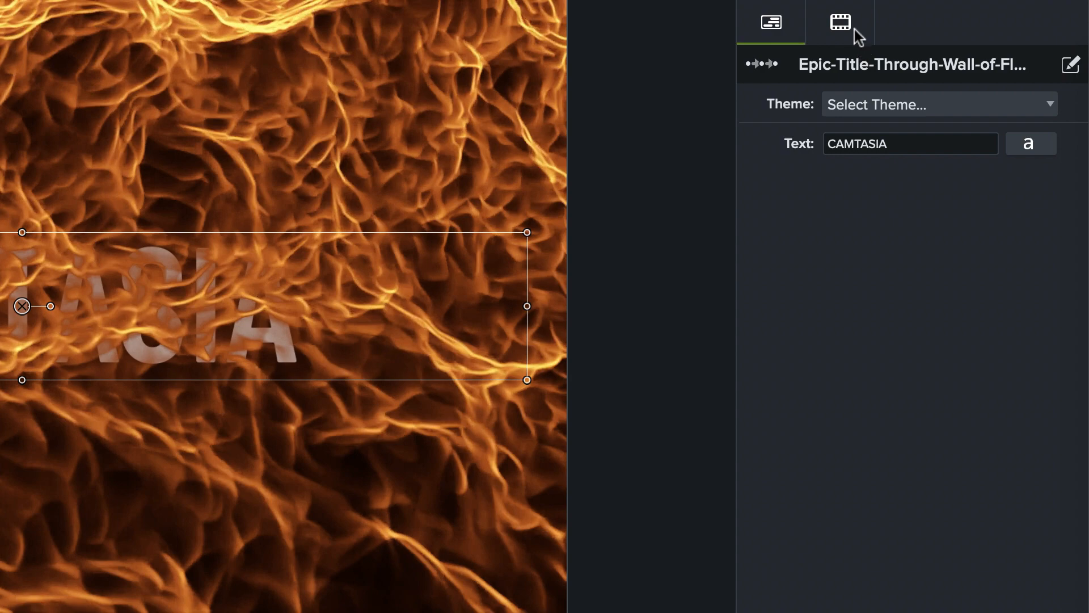
# - Set the Track 1 group's opacity to 0% at the end of its animation
pyautogui.click(854, 28)
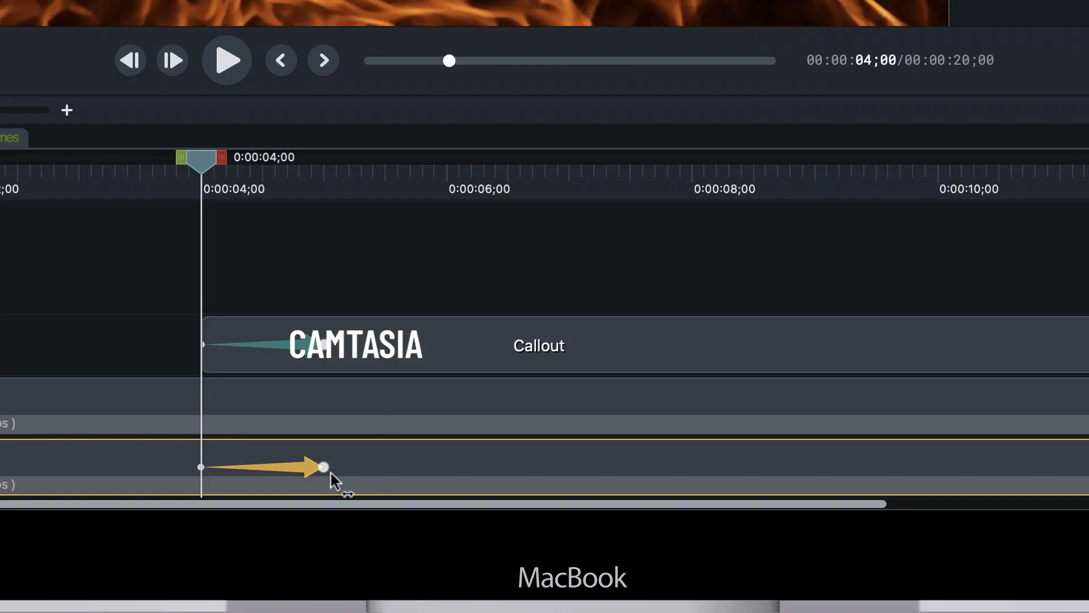
pyautogui.click(323, 466)
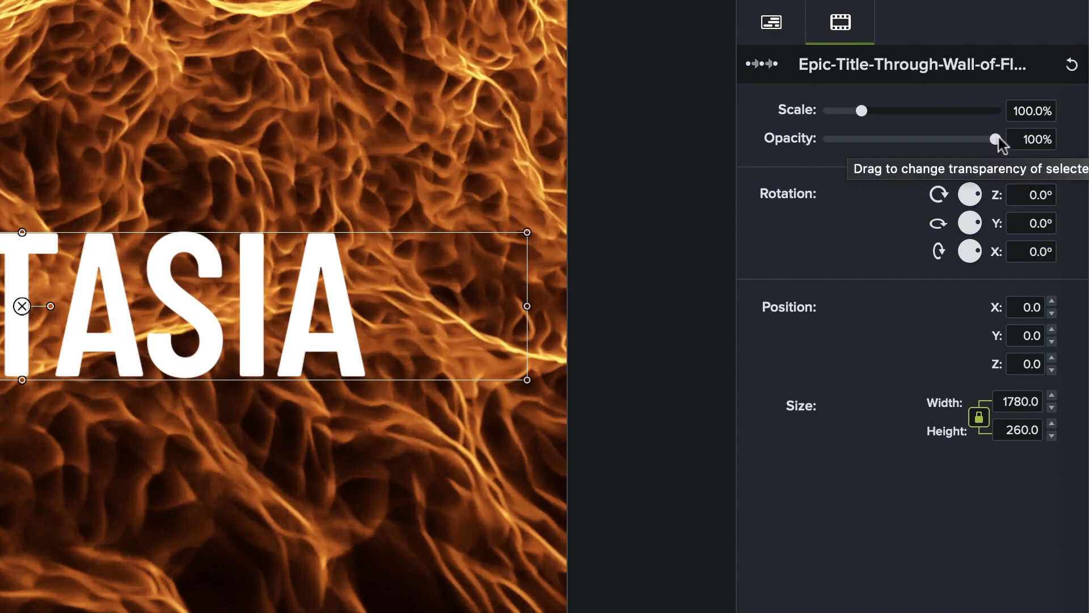
pyautogui.moveTo(994, 138); pyautogui.dragTo(810, 149)
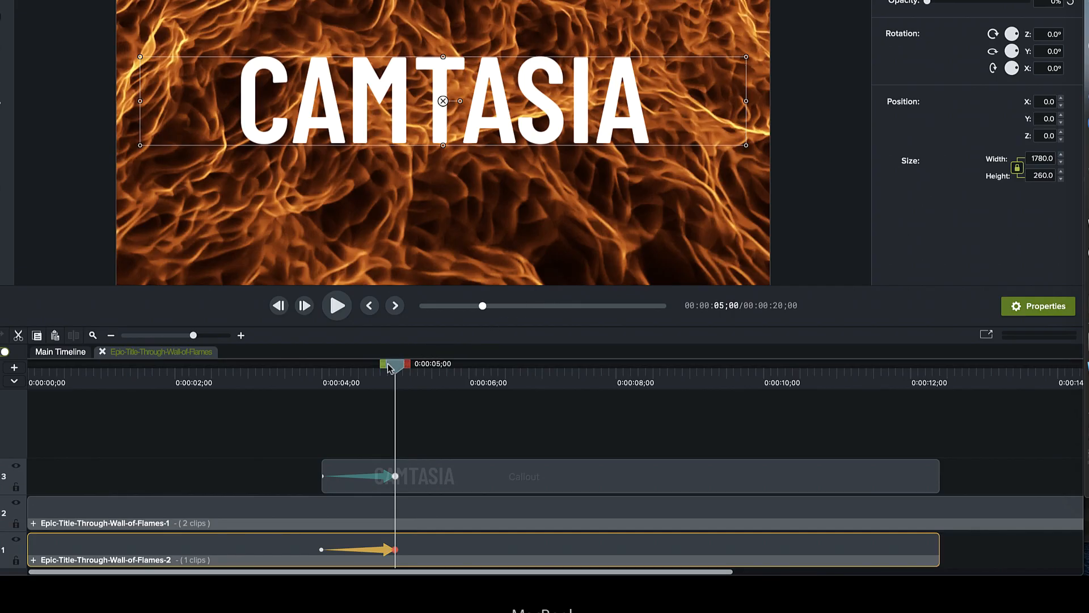
# - Add a lengthened fade-in animation to the Track 1 group near 0:00:00;30, with the group's opacity set to 0% before it
pyautogui.moveTo(389, 368); pyautogui.dragTo(24, 378)
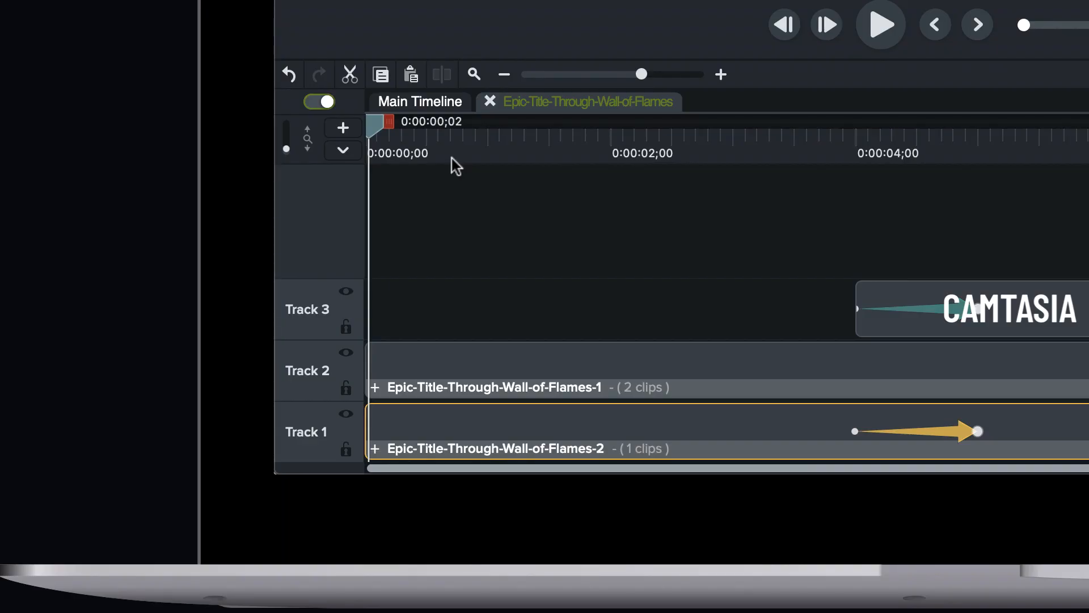
pyautogui.click(80, 386)
pyautogui.moveTo(446, 131); pyautogui.dragTo(424, 137)
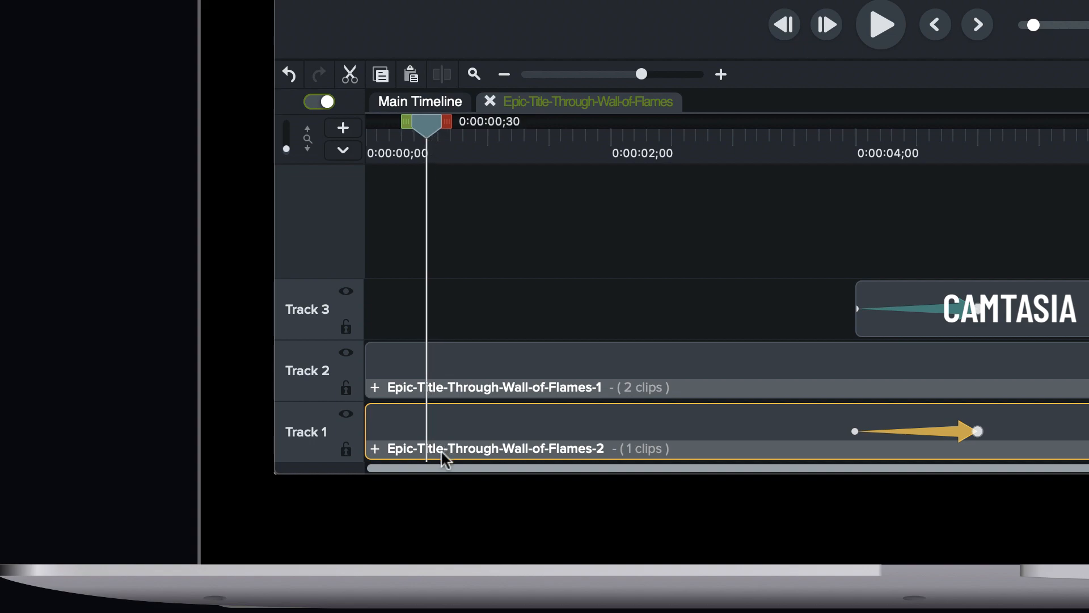
pyautogui.click(434, 430)
pyautogui.hotkey('shift', 'a')
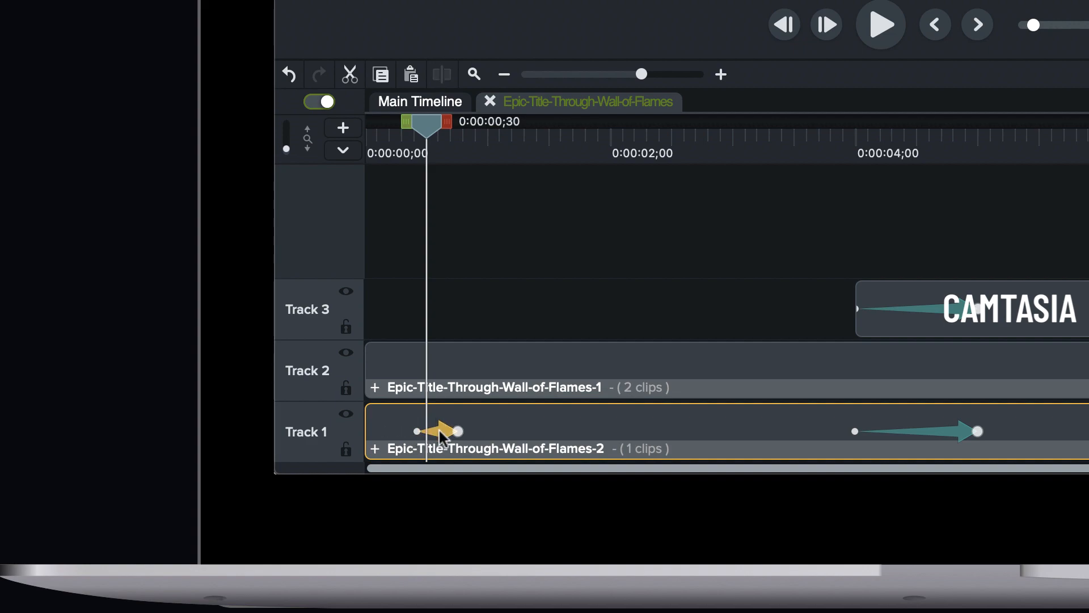
pyautogui.moveTo(466, 432); pyautogui.dragTo(518, 432)
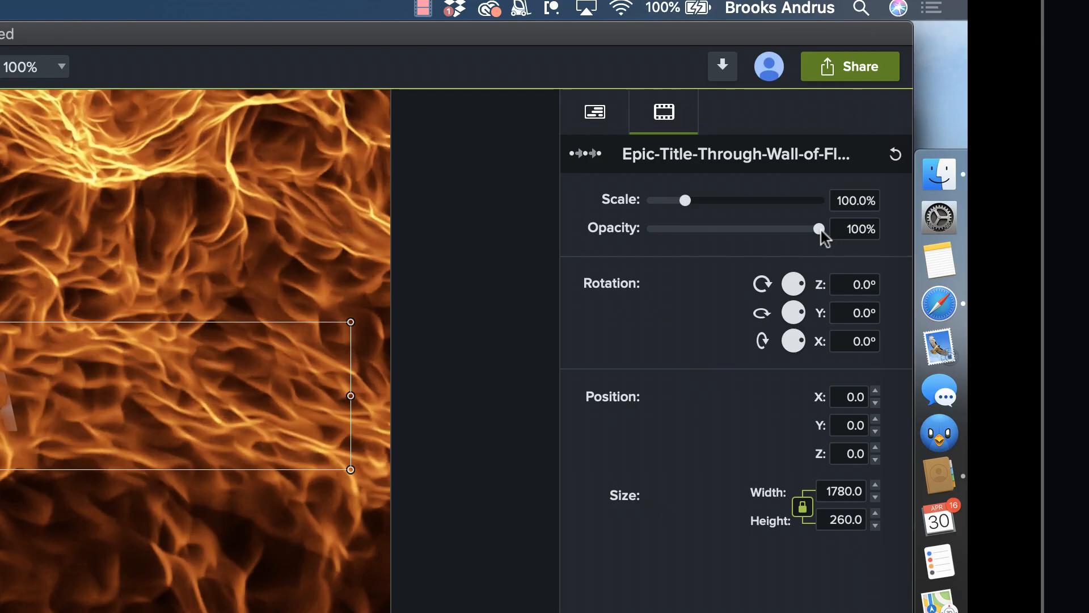
pyautogui.moveTo(819, 228); pyautogui.dragTo(618, 230)
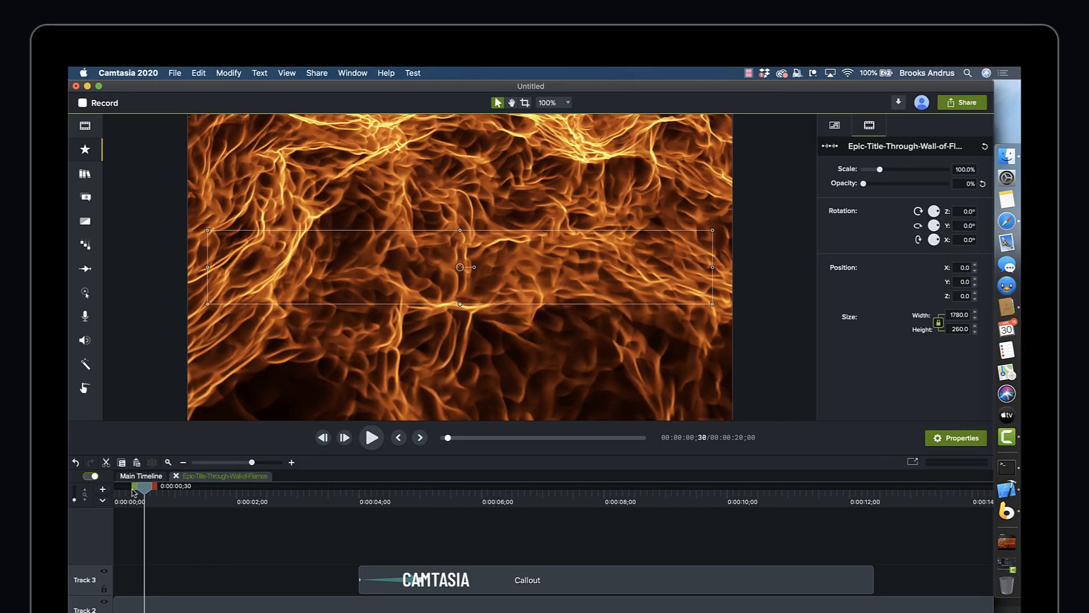
# - Preview the title from the timeline start and scrub through the transition between the two callouts around 0:00:04;00
pyautogui.moveTo(134, 492); pyautogui.dragTo(92, 492)
pyautogui.click(135, 523)
pyautogui.press('space')
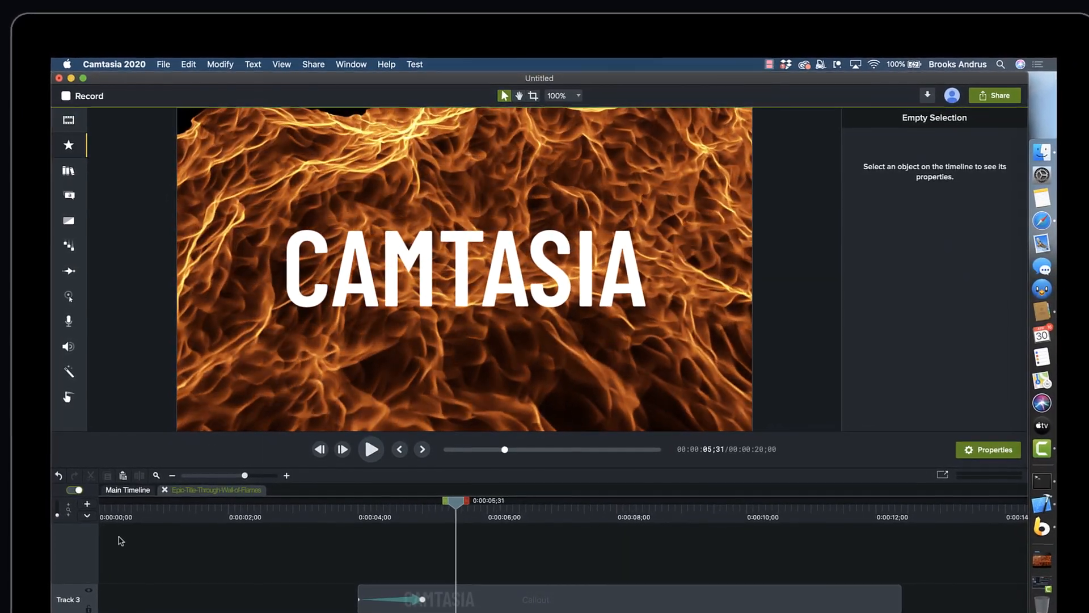
pyautogui.click(282, 511)
pyautogui.moveTo(281, 523); pyautogui.dragTo(367, 554)
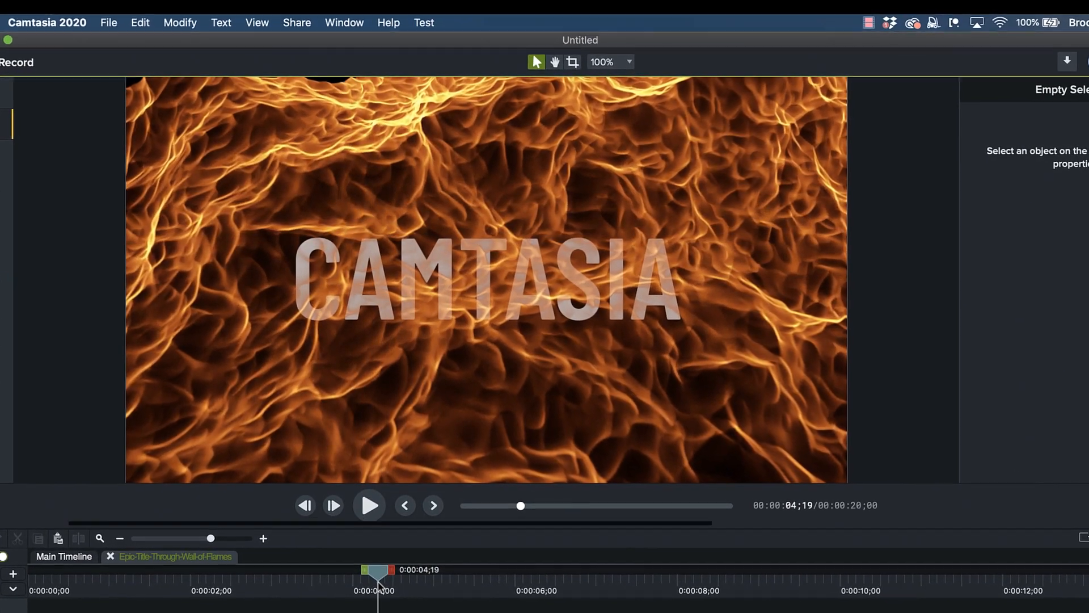